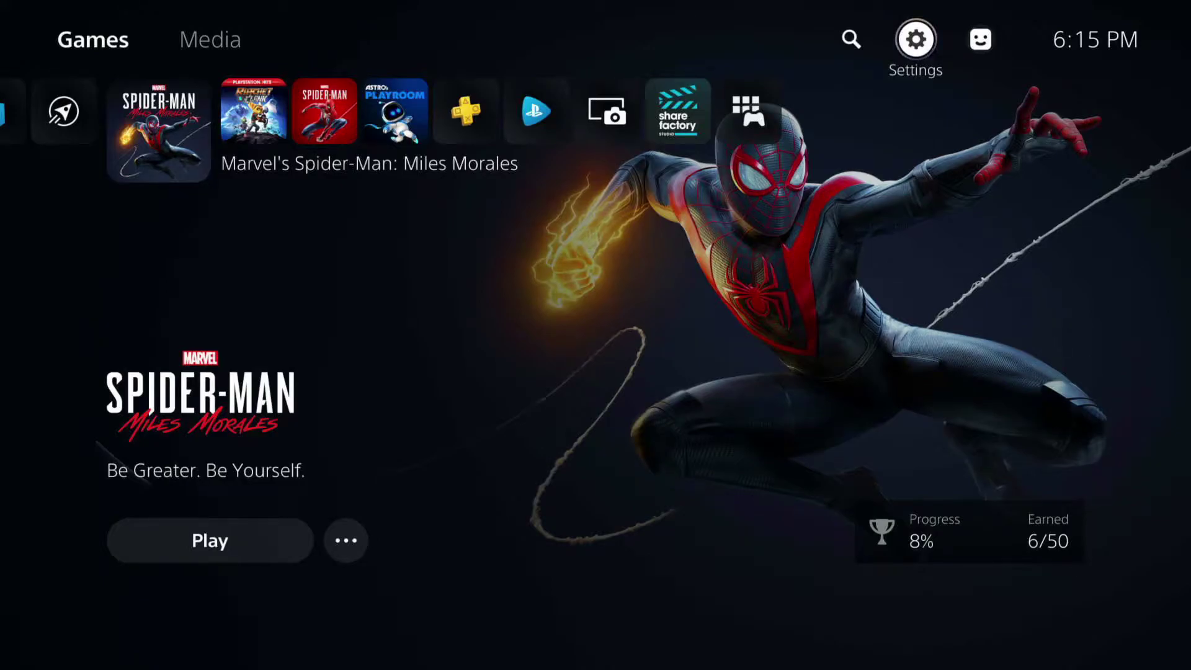
# Open the Notifications page in the console's settings
pyautogui.press('Left')
pyautogui.press('Left')
pyautogui.press('Left')
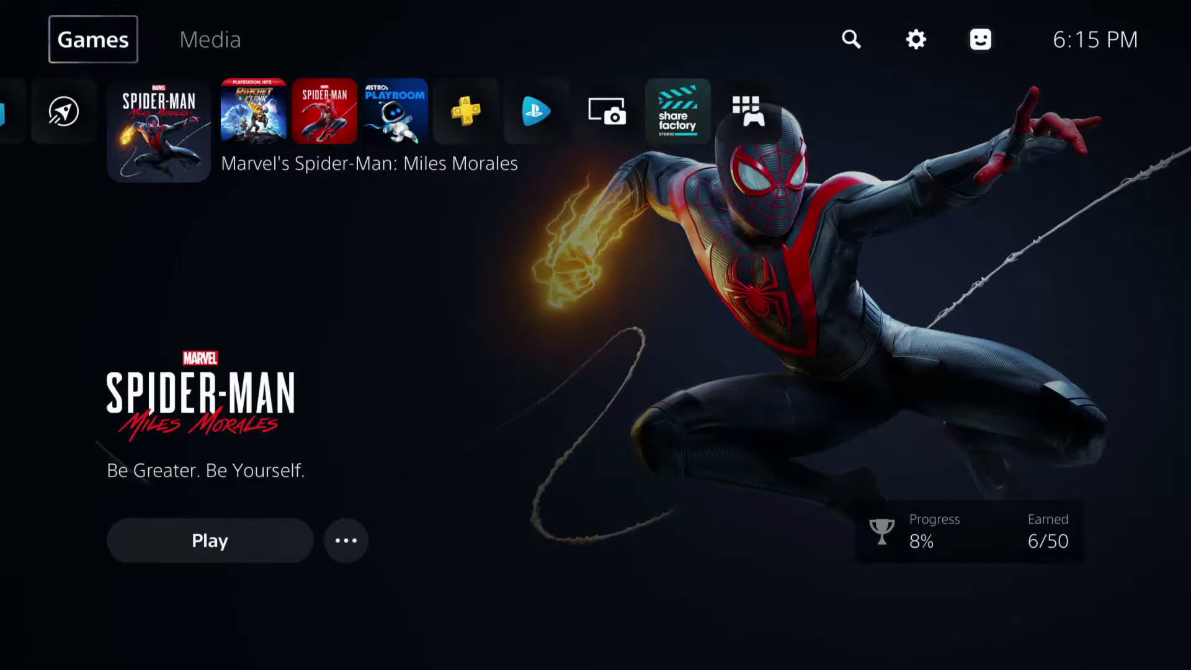
pyautogui.press('Right')
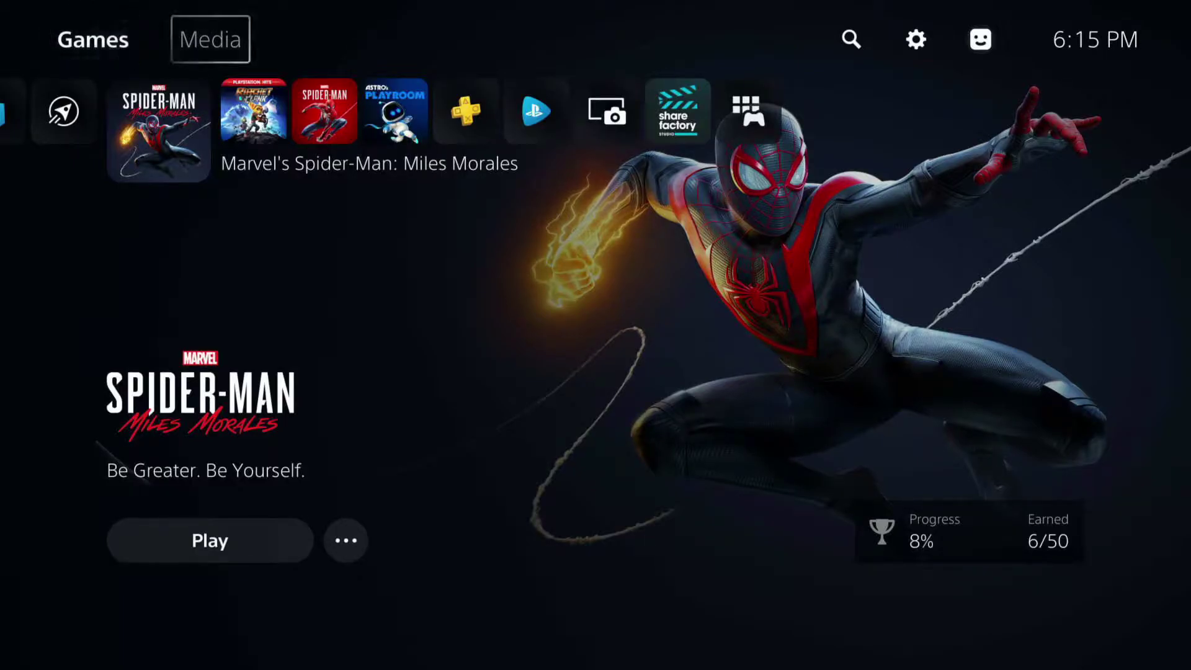
pyautogui.press('Right')
pyautogui.press('Right')
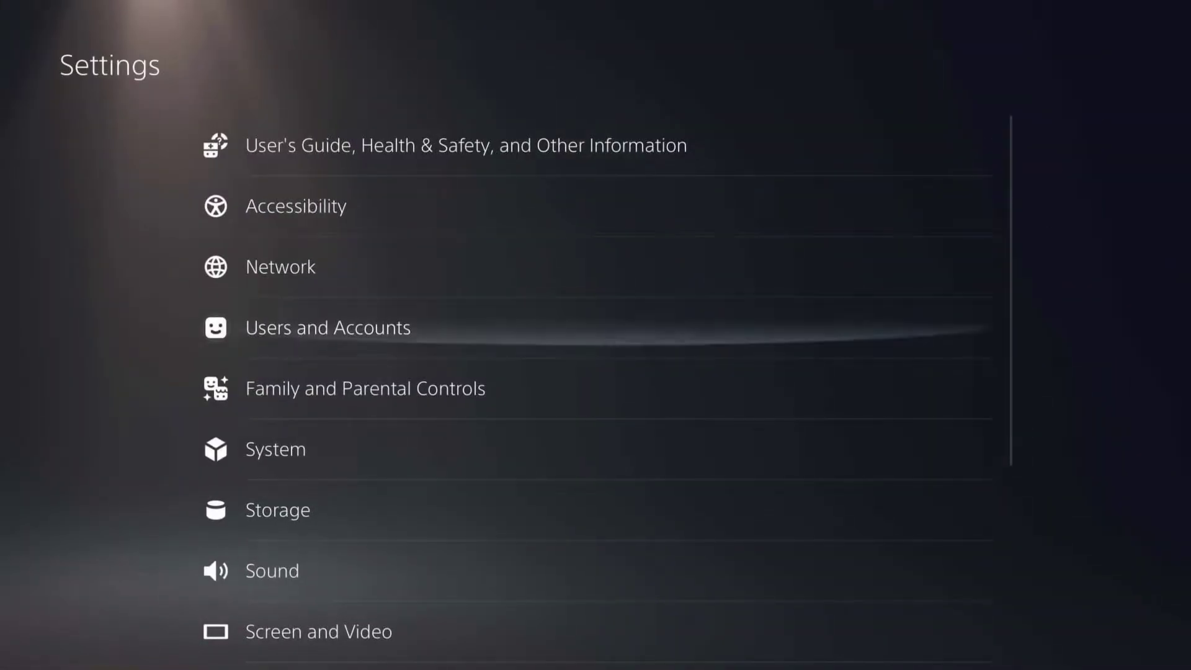
pyautogui.press('Down')
pyautogui.press('Down')
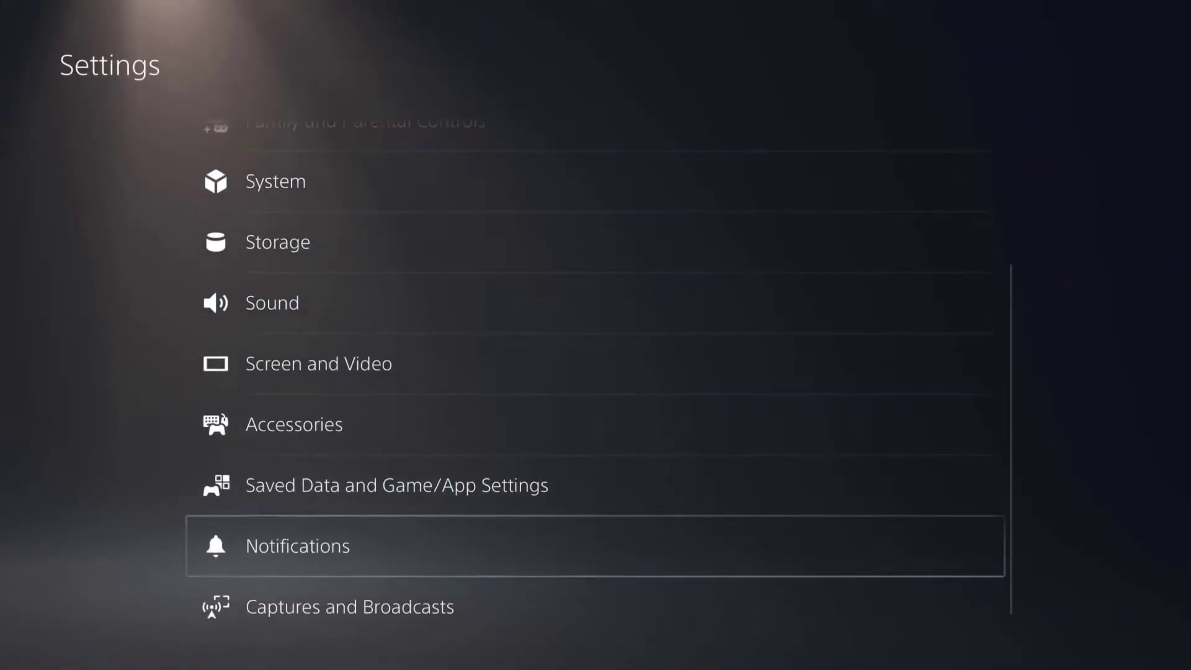
pyautogui.press('Up')
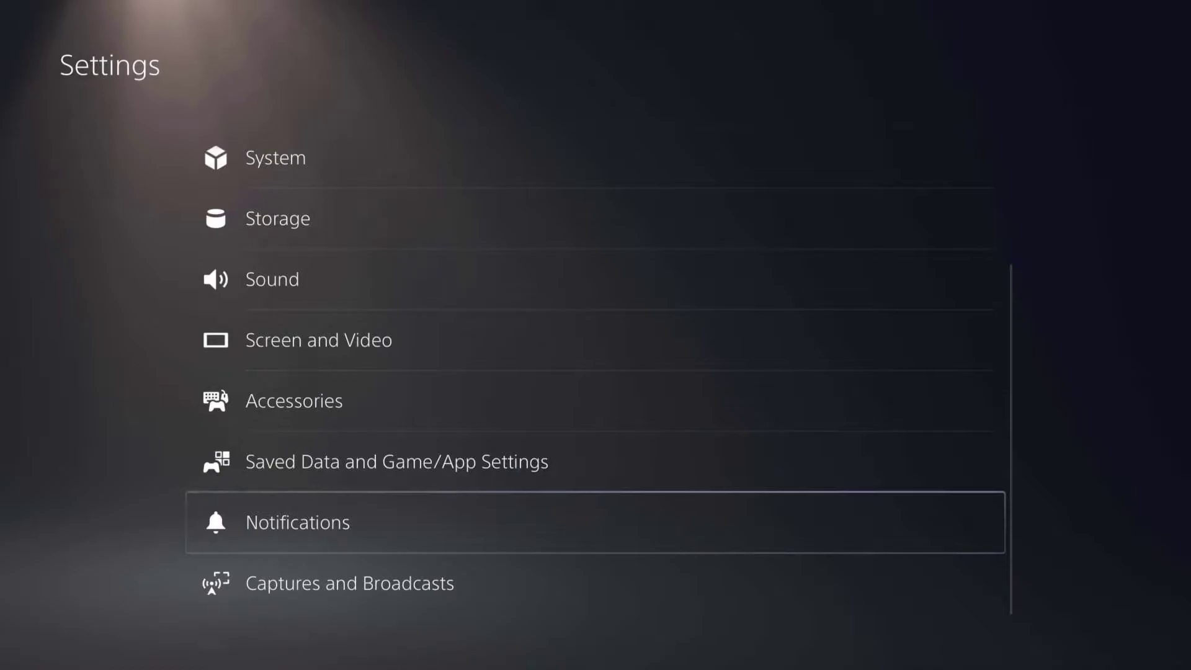
pyautogui.press('Return')
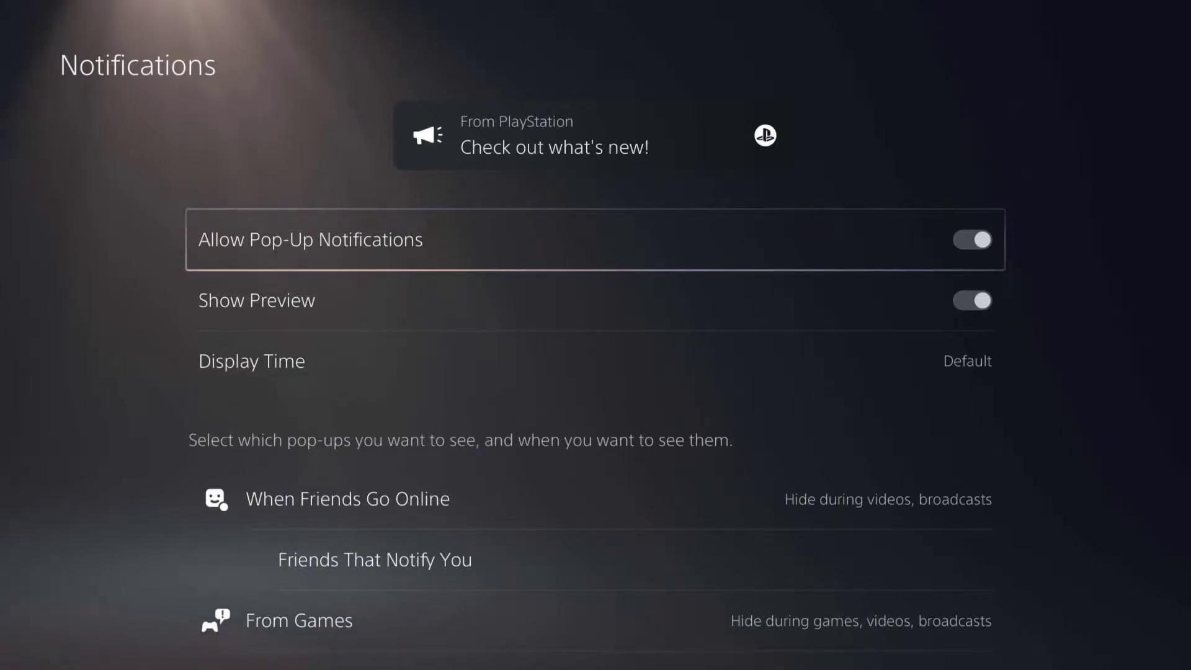
# Try out the Allow Pop-Up Notifications and Show Preview switches, turning each off and back on
pyautogui.press('Return')
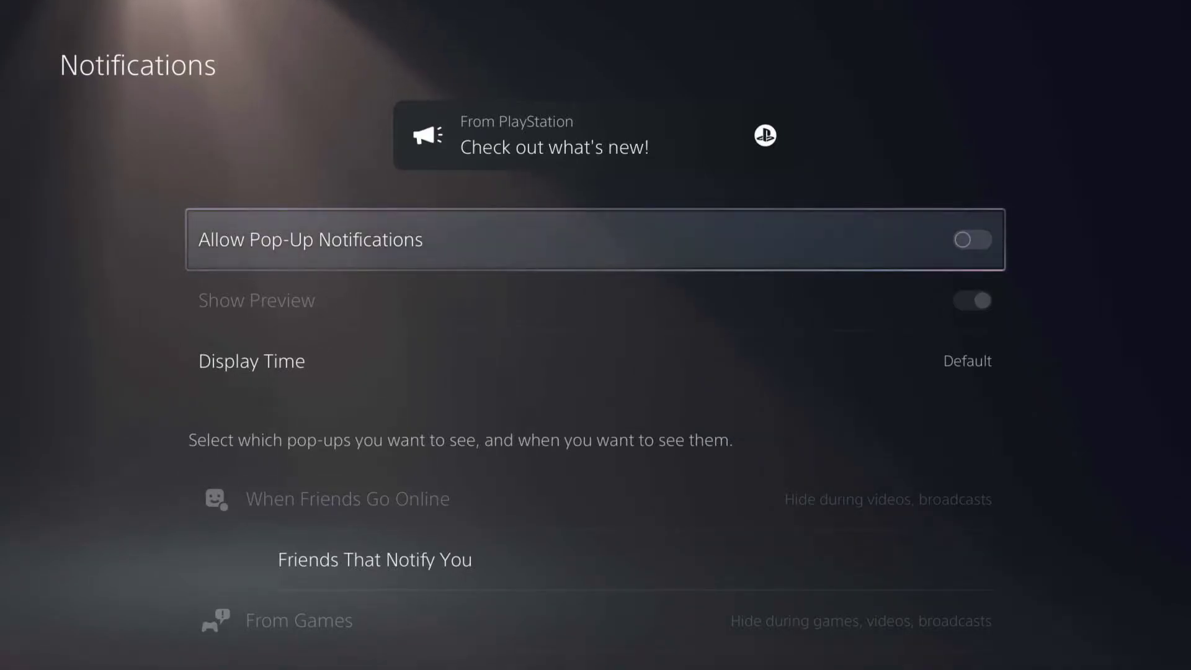
pyautogui.press('Return')
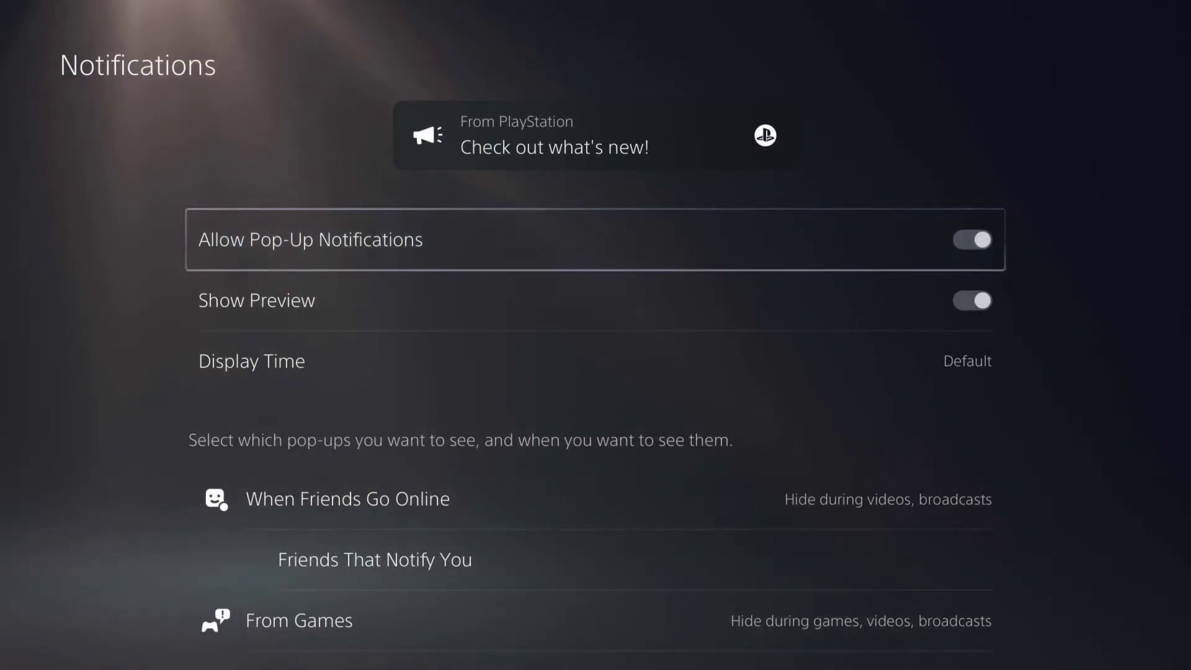
pyautogui.press('Down')
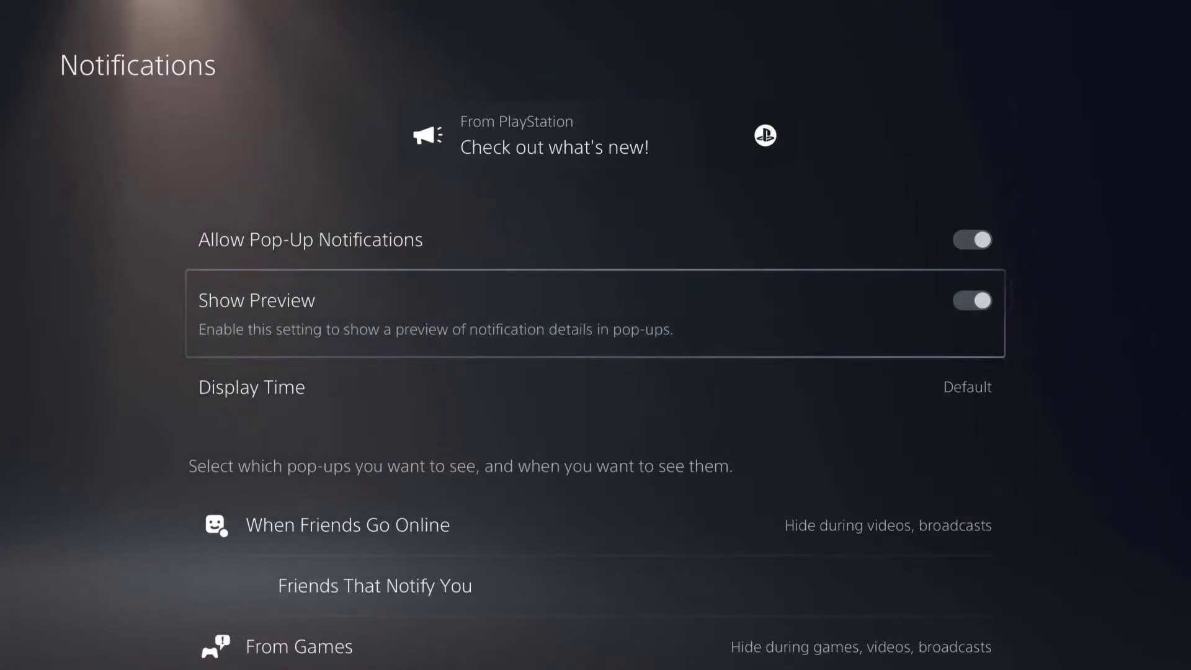
pyautogui.press('Return')
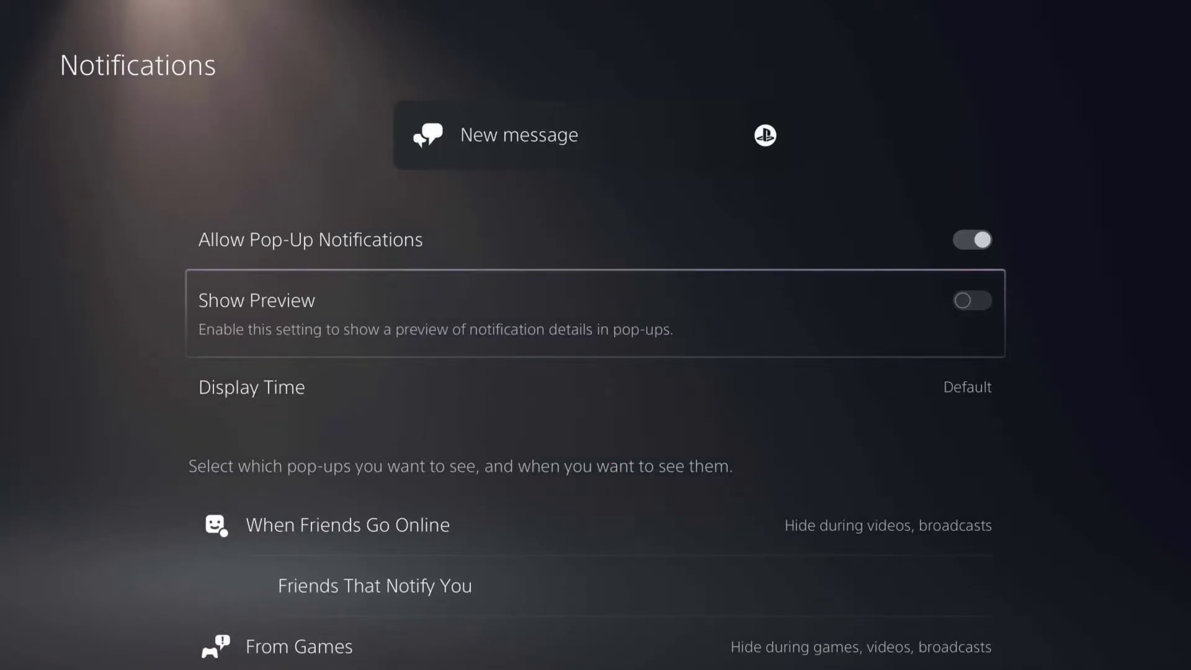
pyautogui.press('Return')
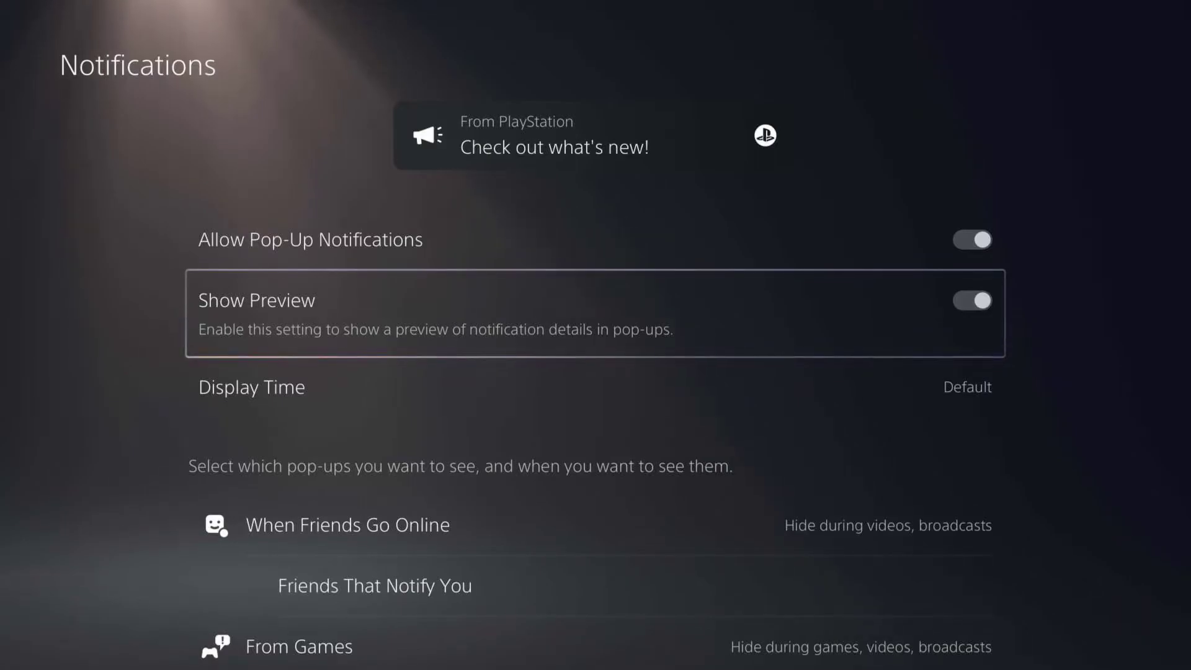
pyautogui.press('Return')
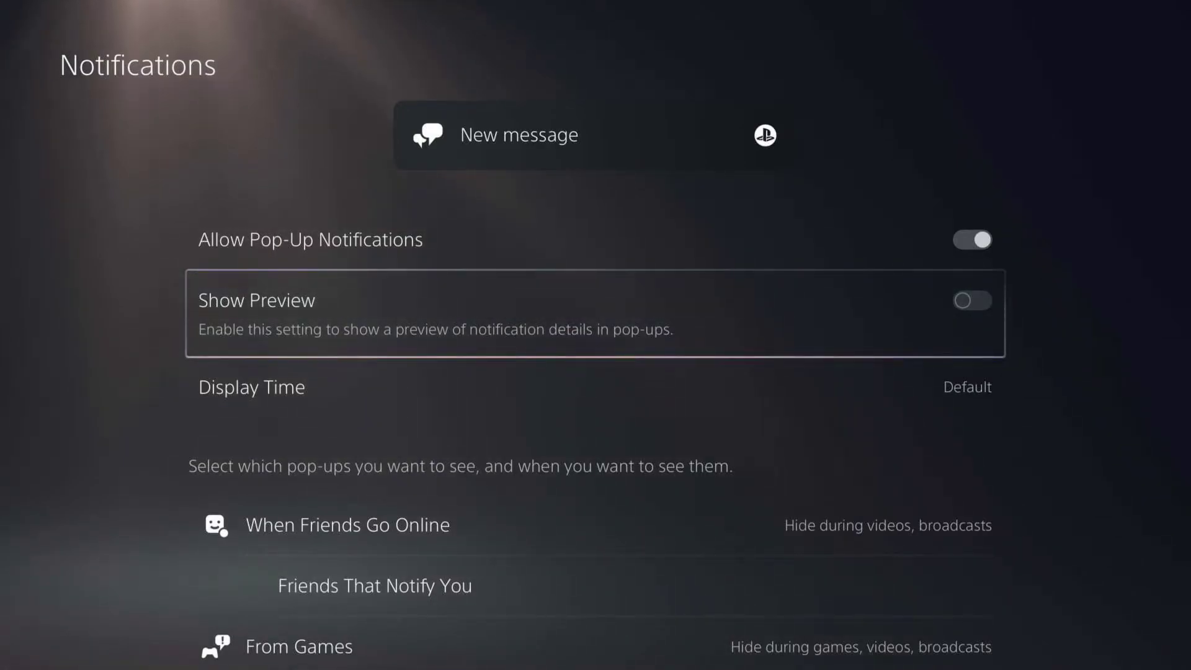
pyautogui.press('Return')
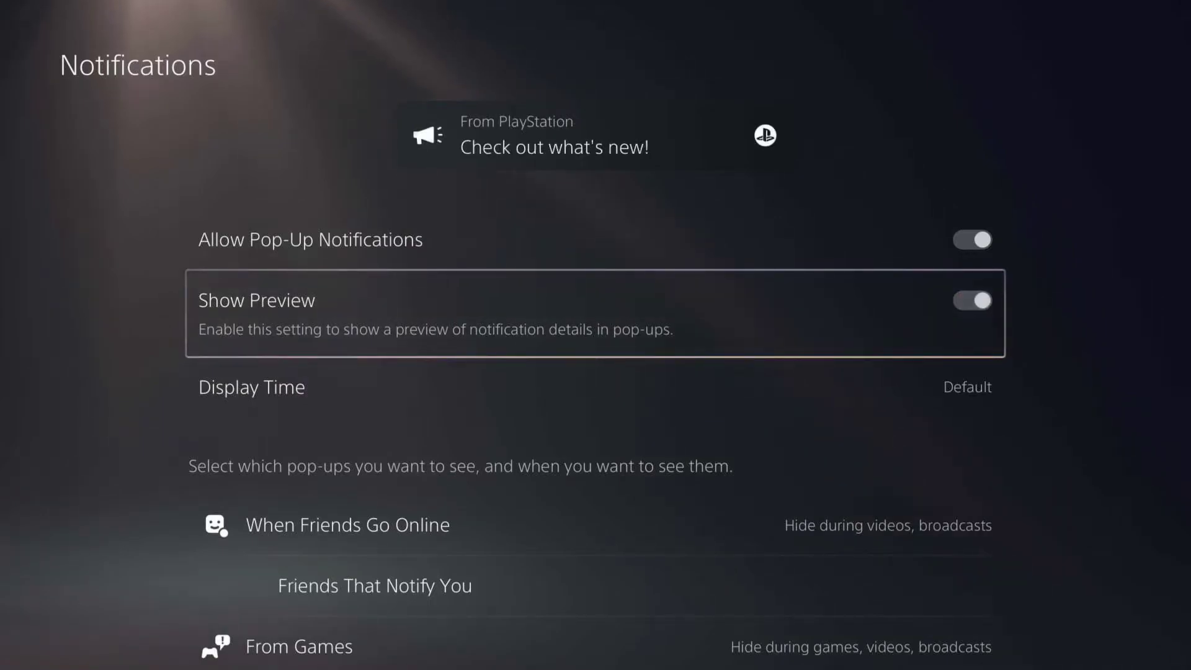
# Review the Display Time choices for pop-up notifications and keep Default selected
pyautogui.press('Down')
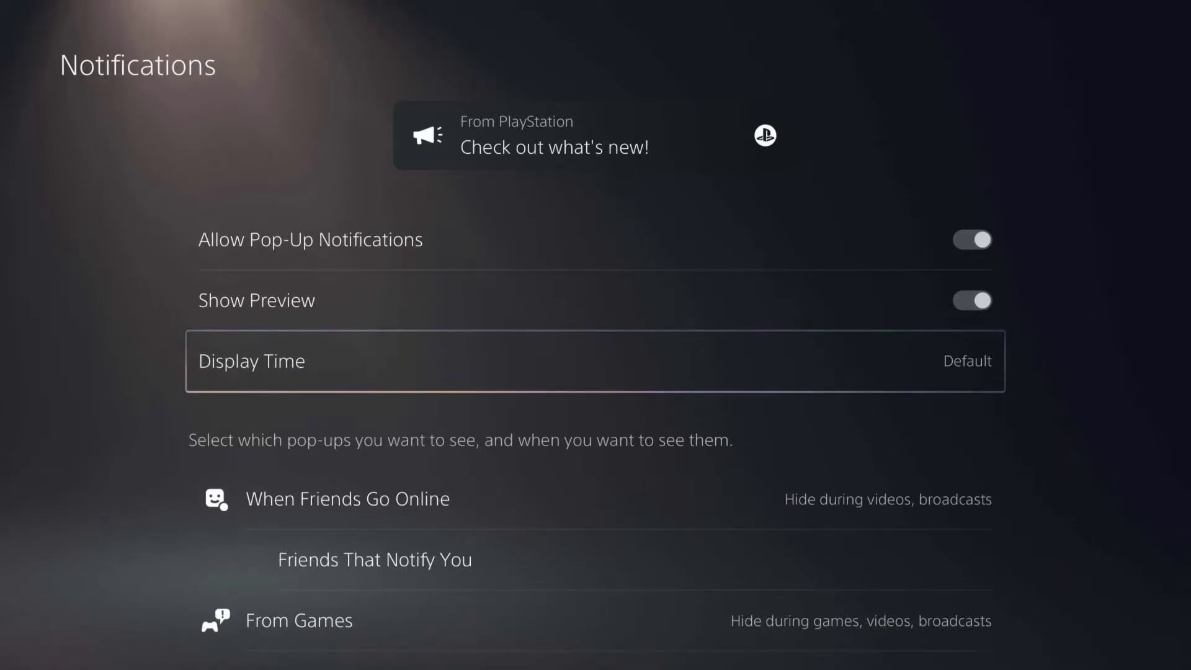
pyautogui.press('Return')
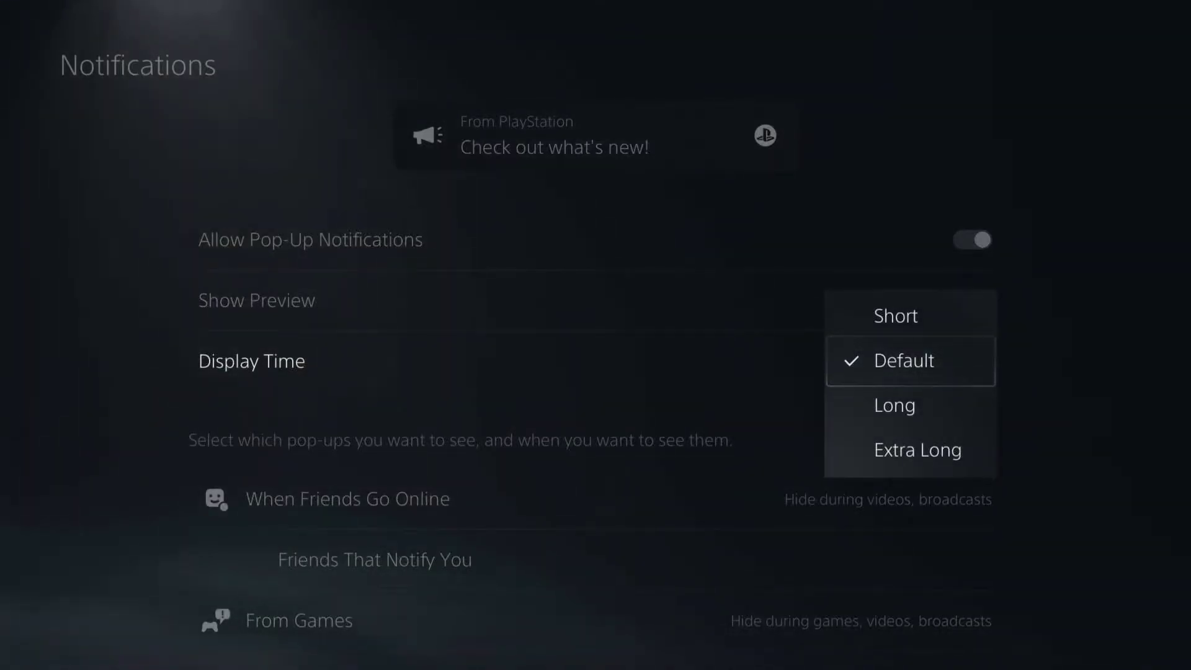
pyautogui.press('Up')
pyautogui.press('Down')
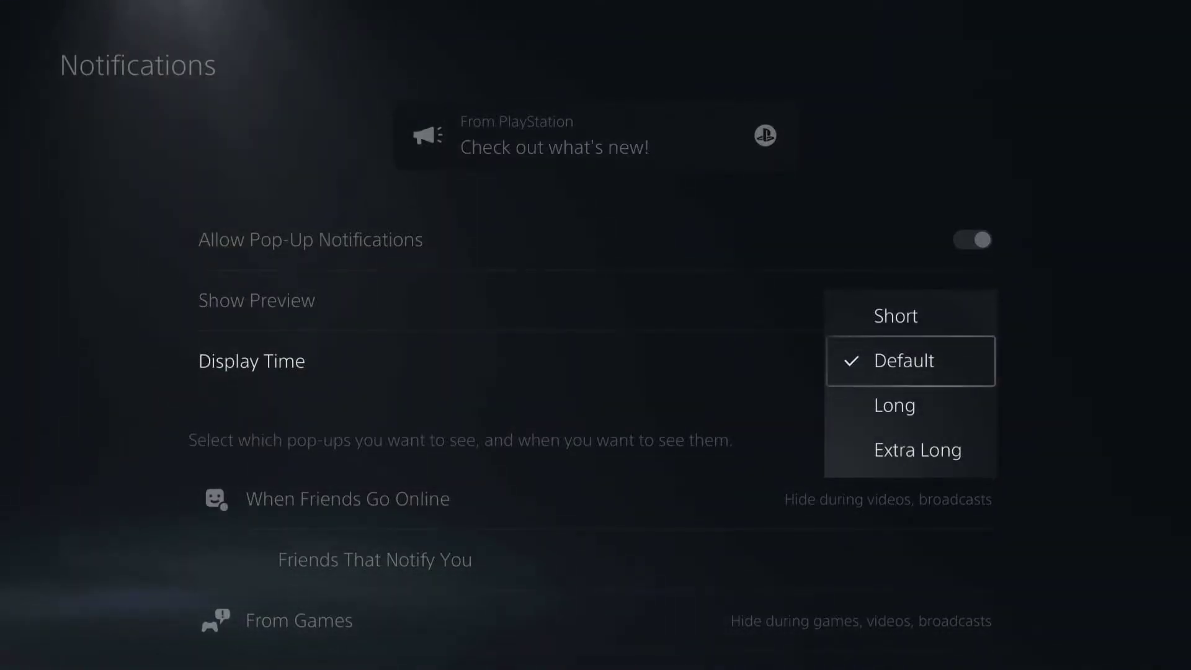
pyautogui.press('Down')
pyautogui.press('Down')
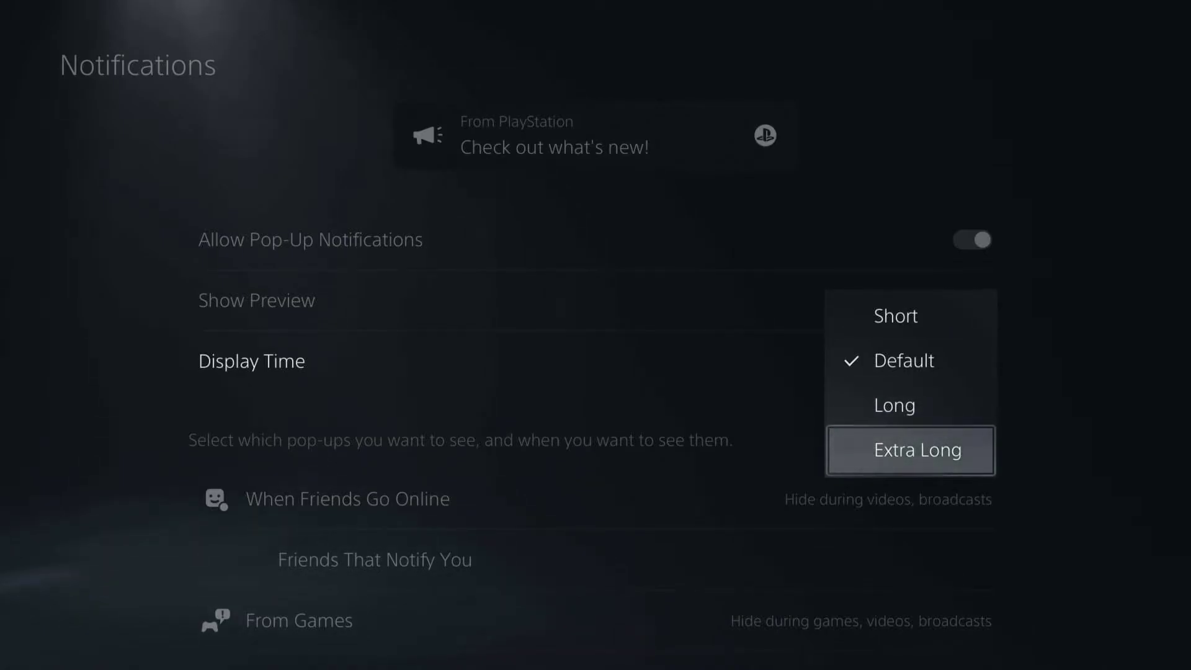
pyautogui.press('Up')
pyautogui.press('Up')
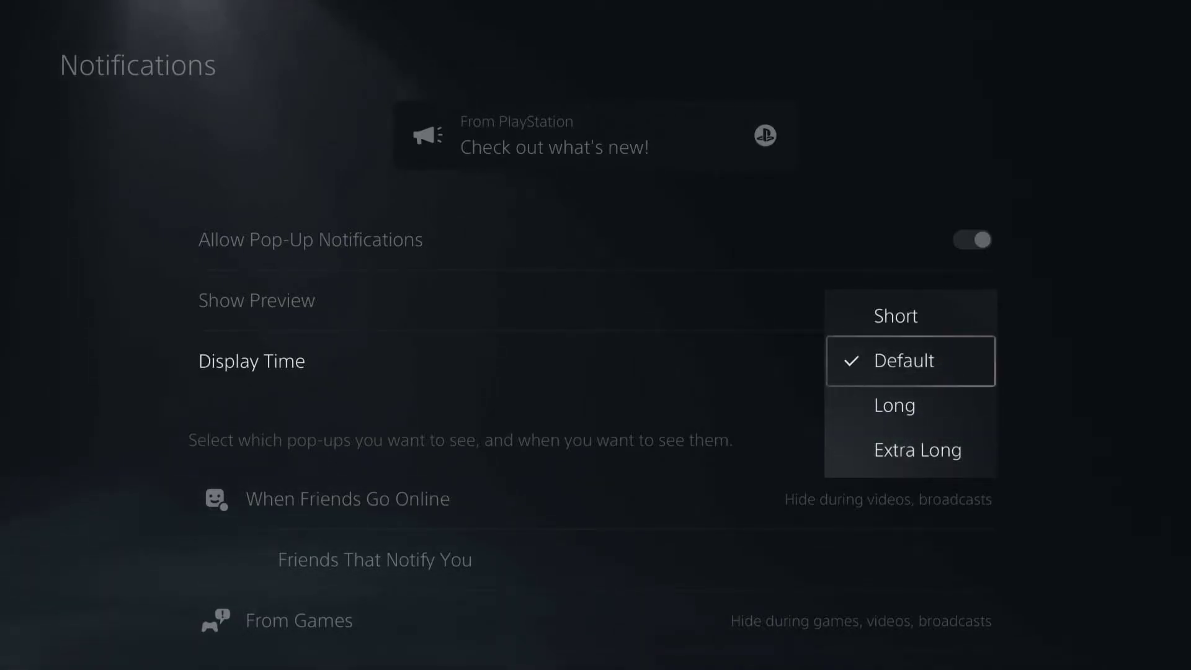
pyautogui.press('Return')
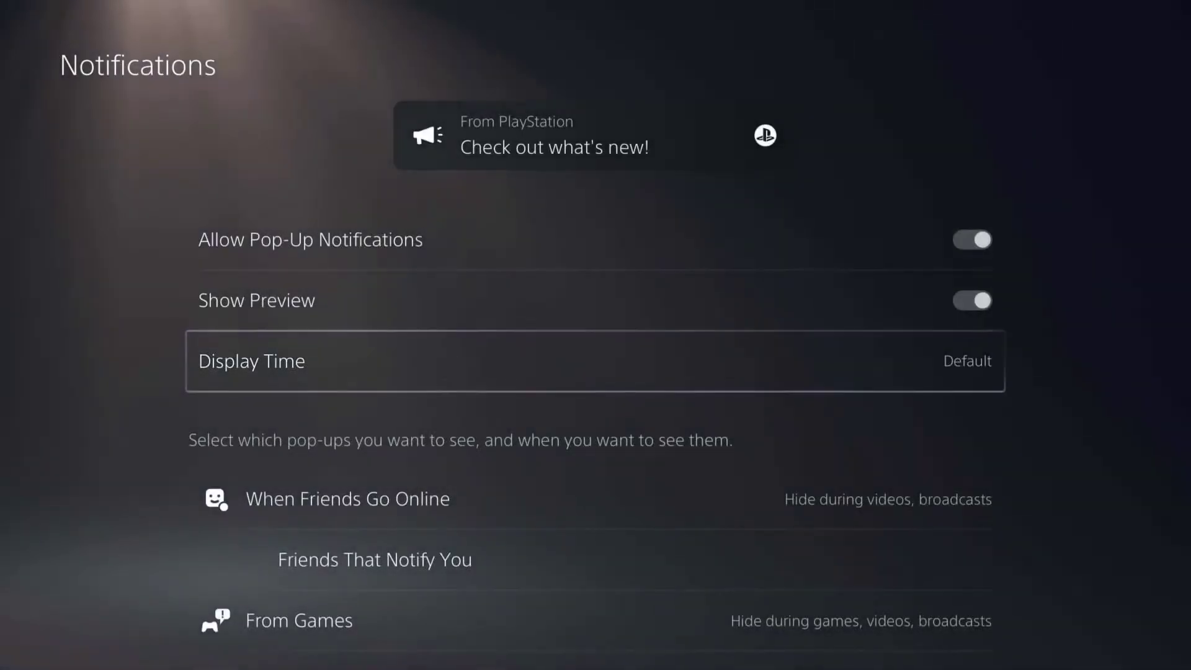
# Turn Show Pop-Ups off and back on for When Friends Go Online
pyautogui.press('Down')
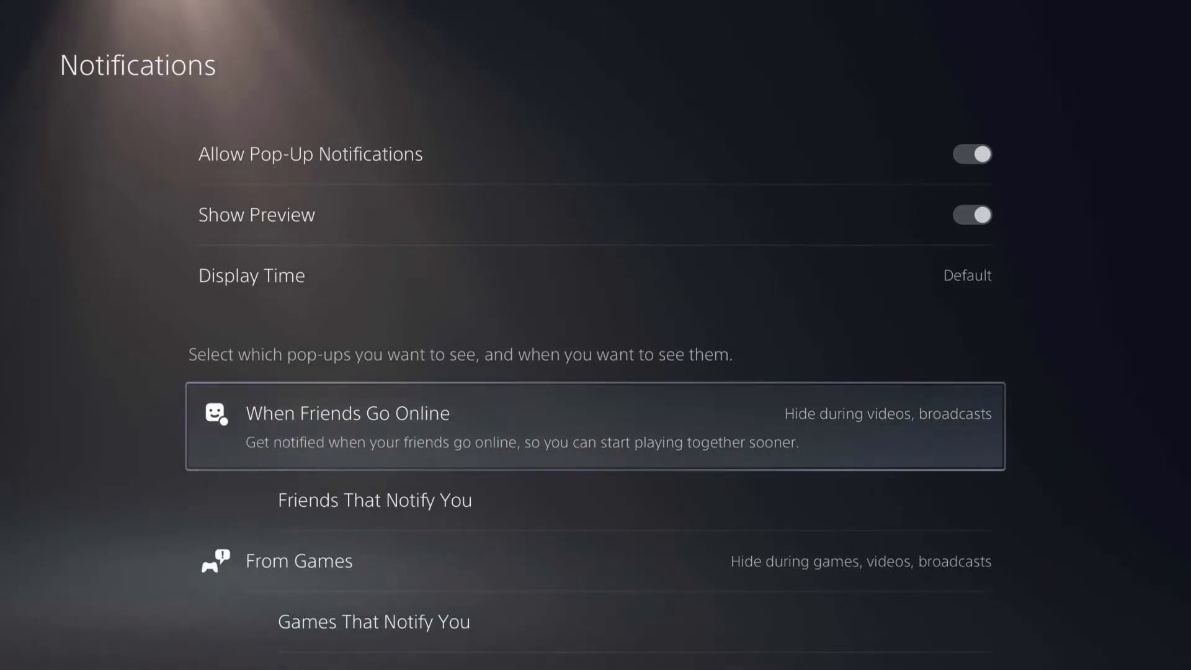
pyautogui.press('Return')
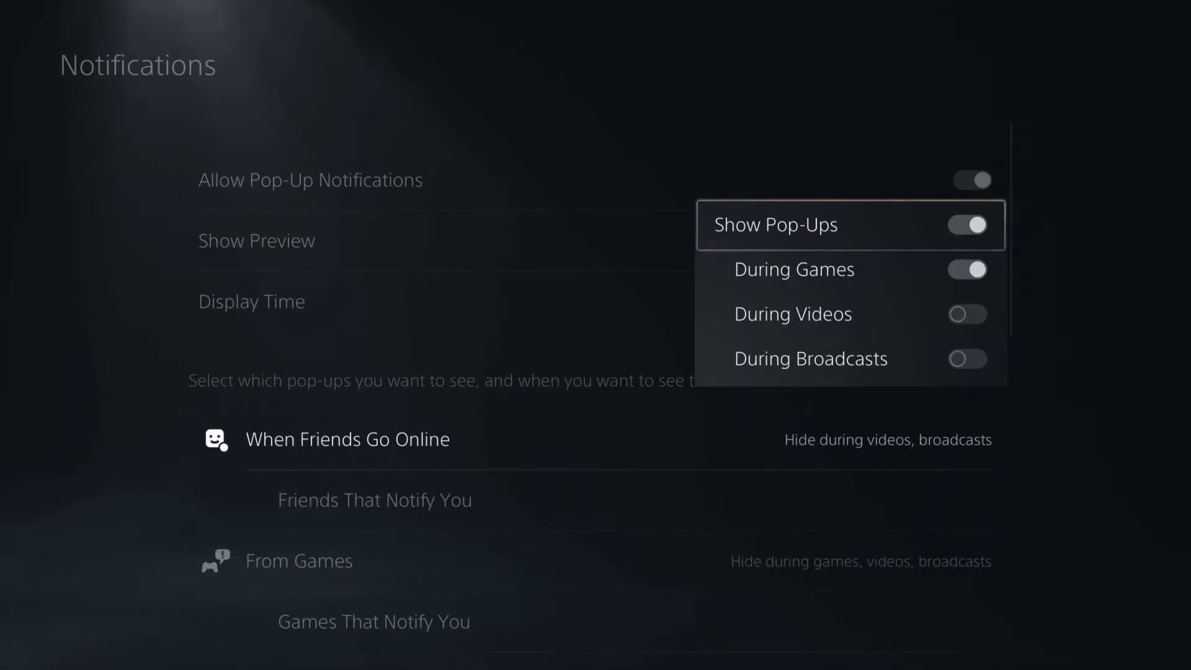
pyautogui.press('Return')
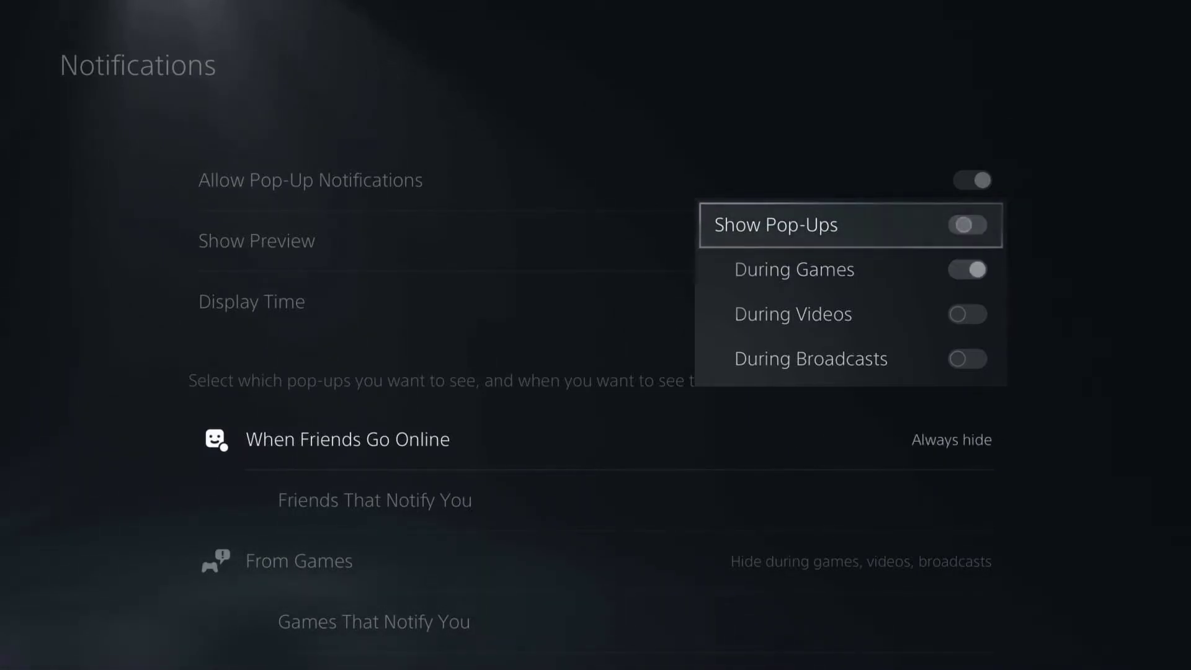
pyautogui.press('Return')
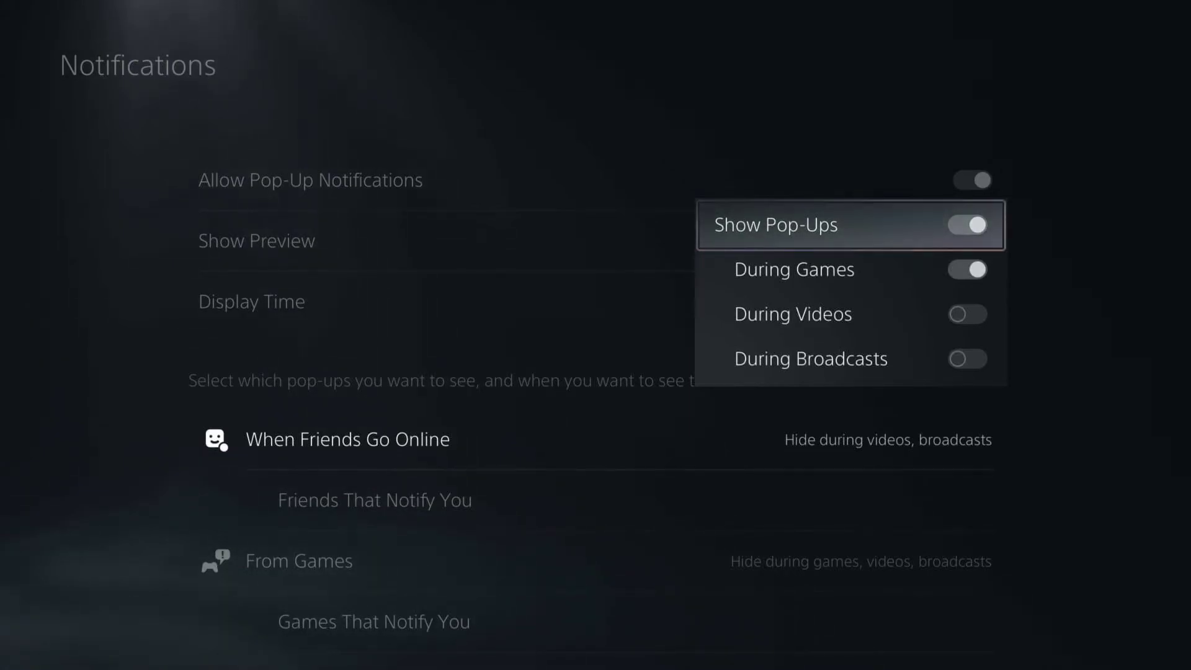
# Examine the During Games, During Videos and During Broadcasts options for friends going online, and close them without changes
pyautogui.press('Down')
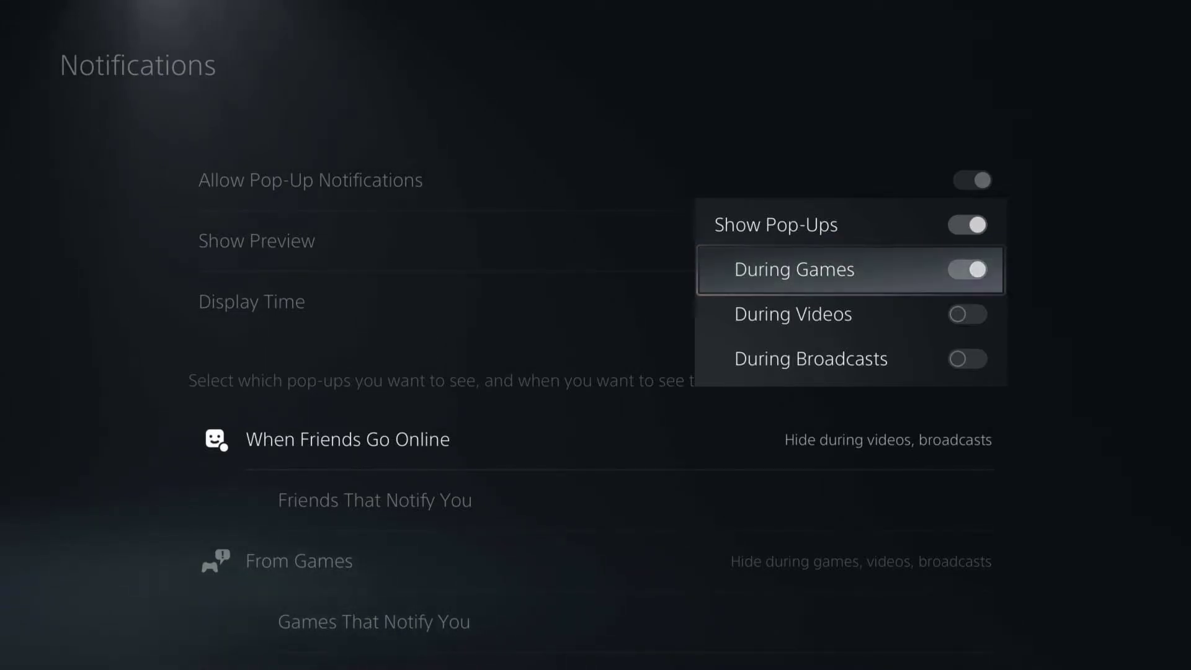
pyautogui.press('Down')
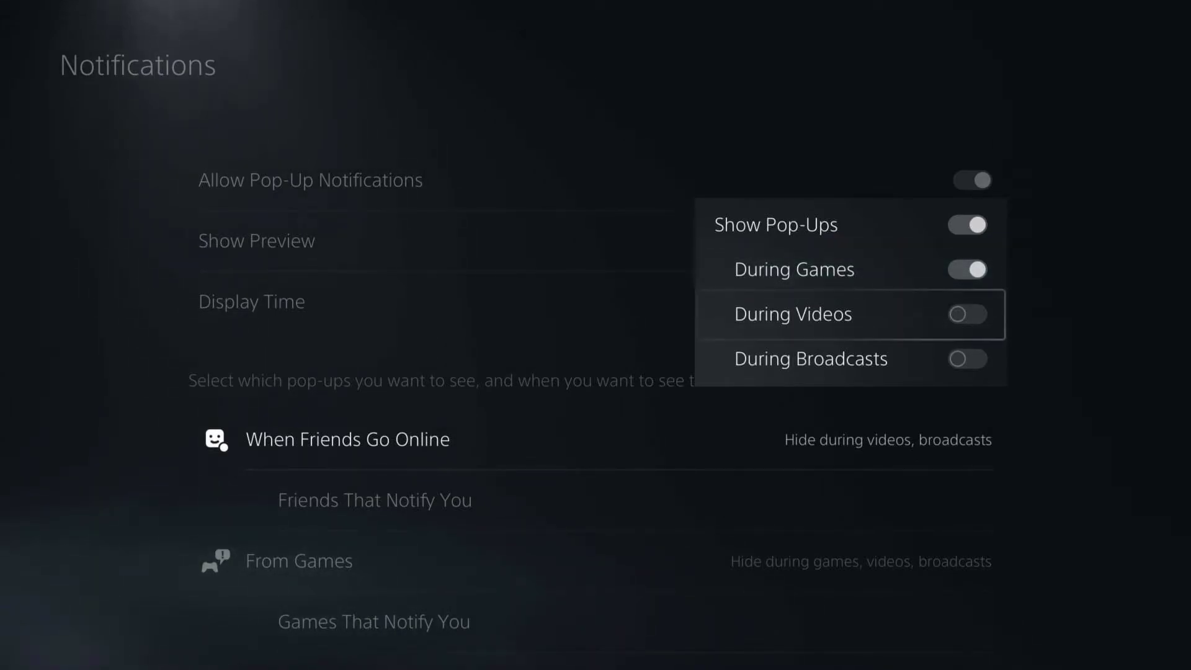
pyautogui.press('Down')
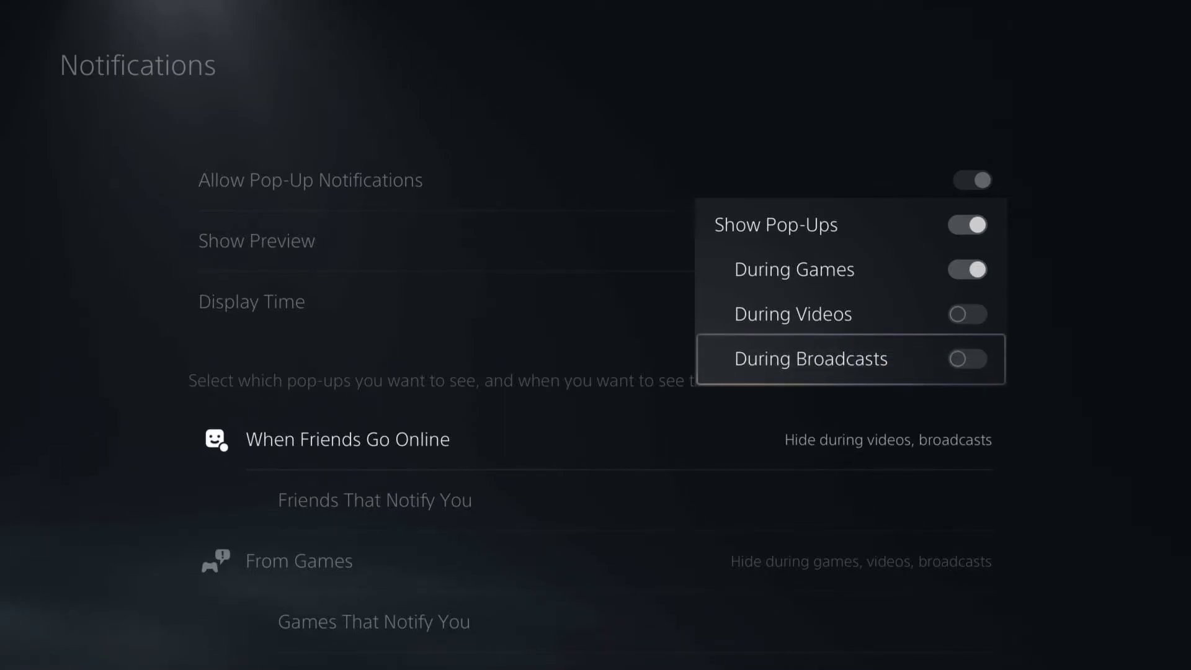
pyautogui.press('Up')
pyautogui.press('Down')
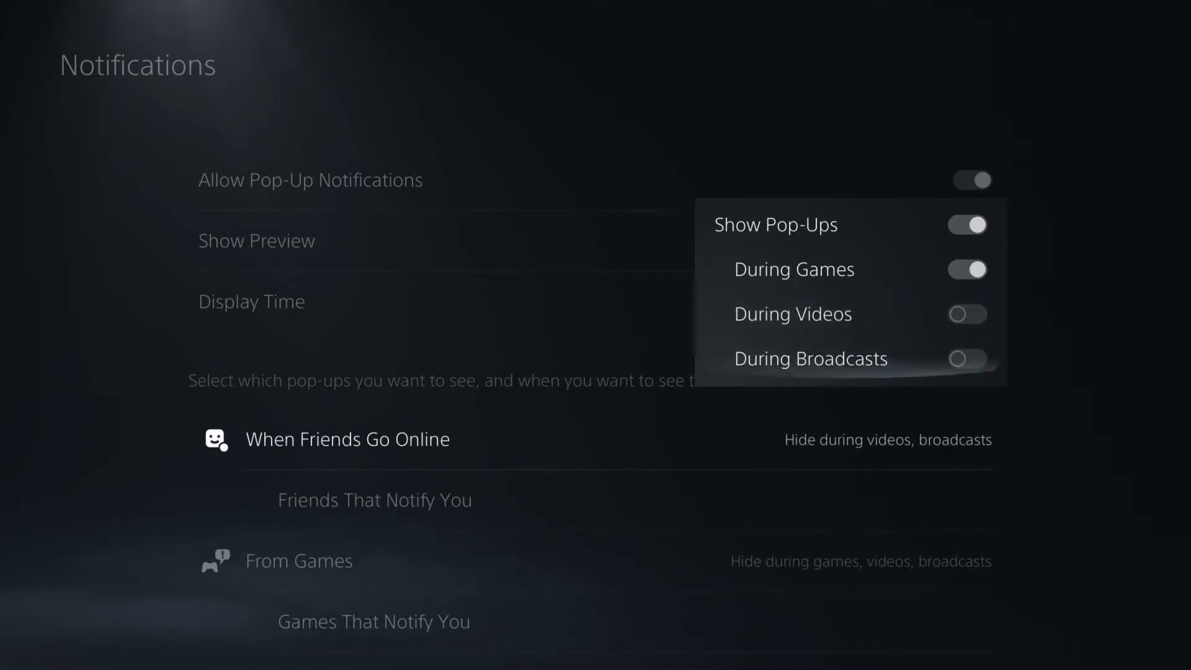
pyautogui.press('Up')
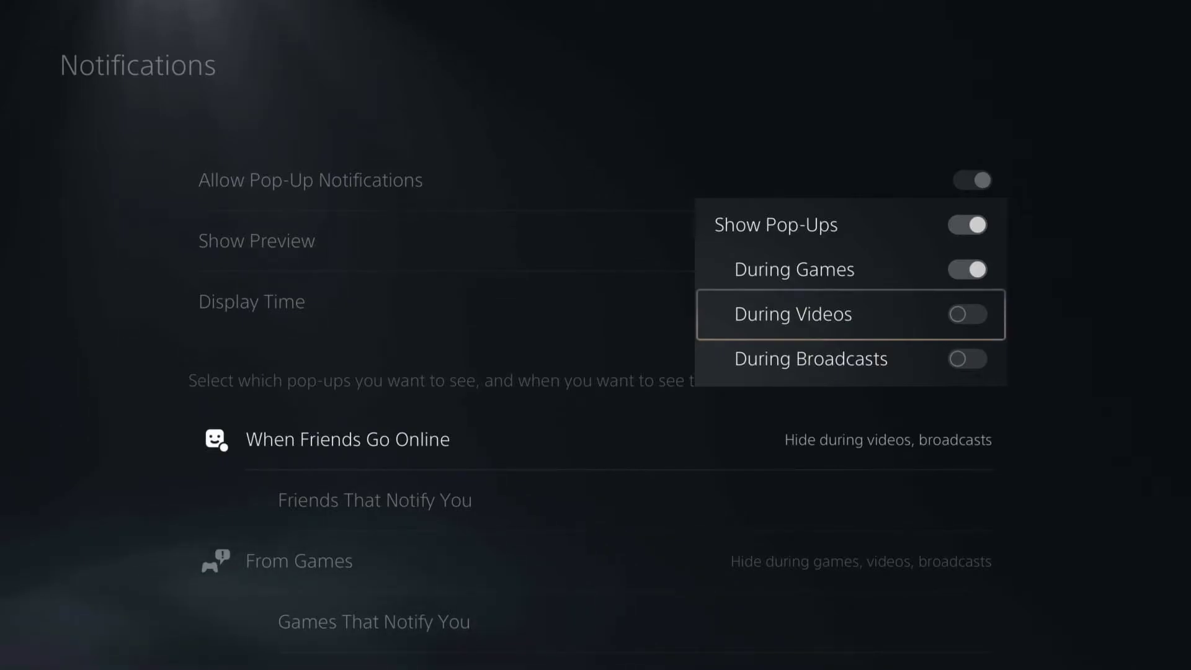
pyautogui.press('Down')
pyautogui.press('Up')
pyautogui.press('Up')
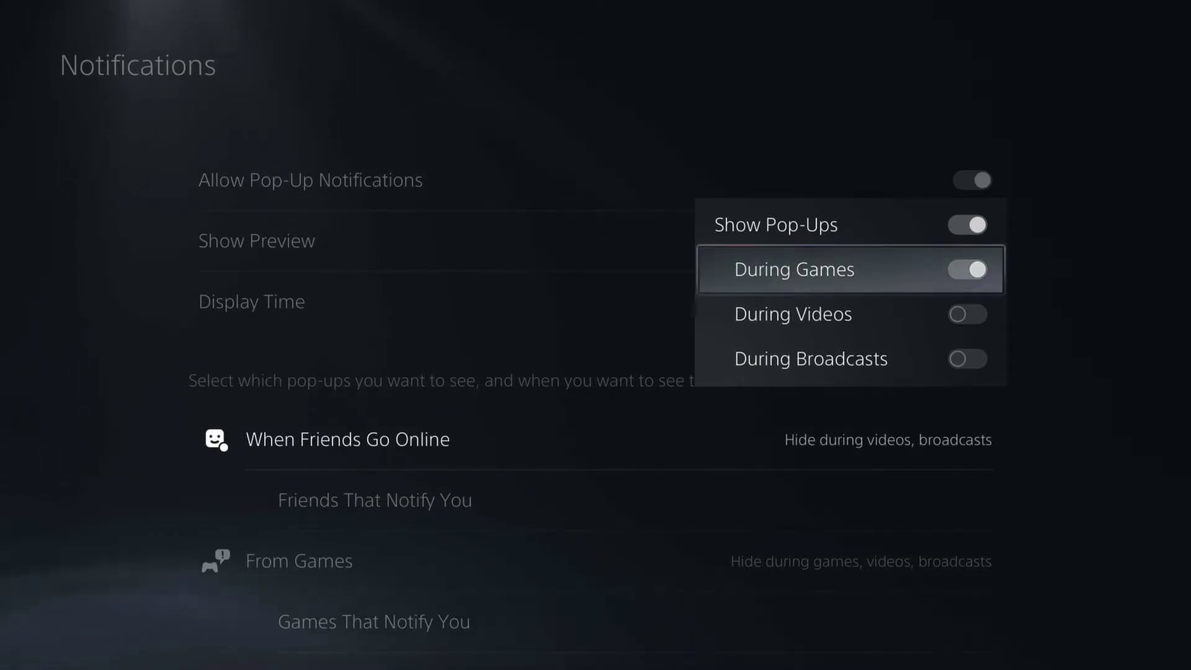
pyautogui.press('Down')
pyautogui.press('Down')
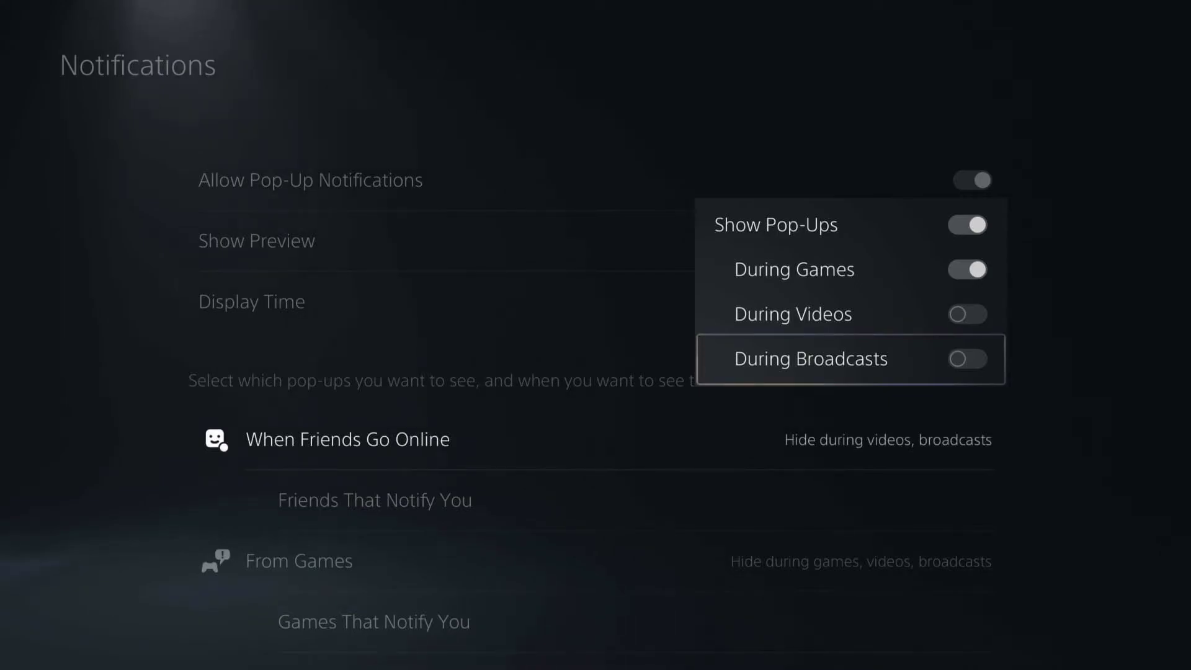
pyautogui.press('Escape')
# Look through the notification categories below When Friends Go Online, then view the Activity Challenges pop-up options and close them without changes
pyautogui.press('Down')
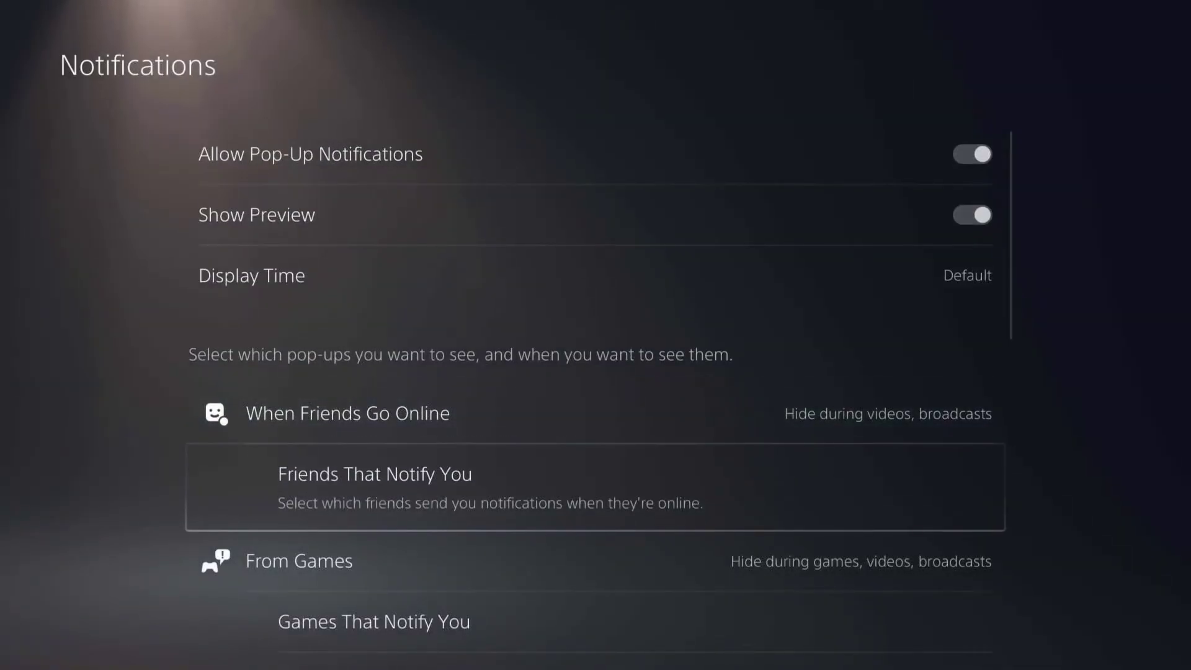
pyautogui.press('Down')
pyautogui.press('Down')
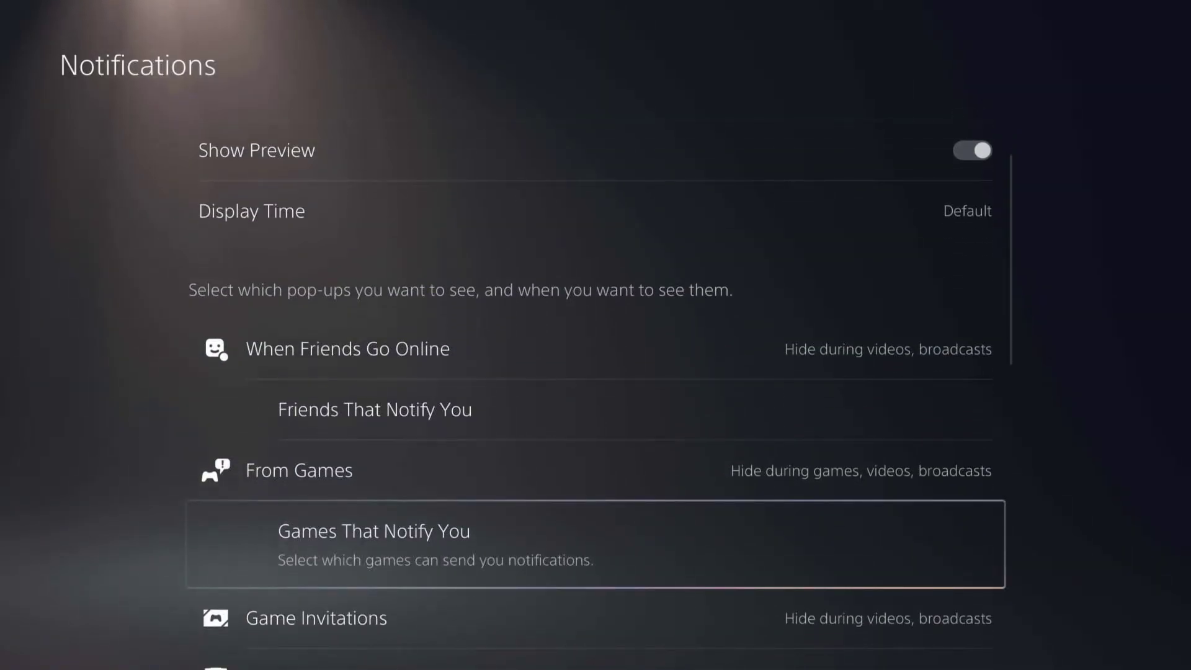
pyautogui.press('Down')
pyautogui.press('Down')
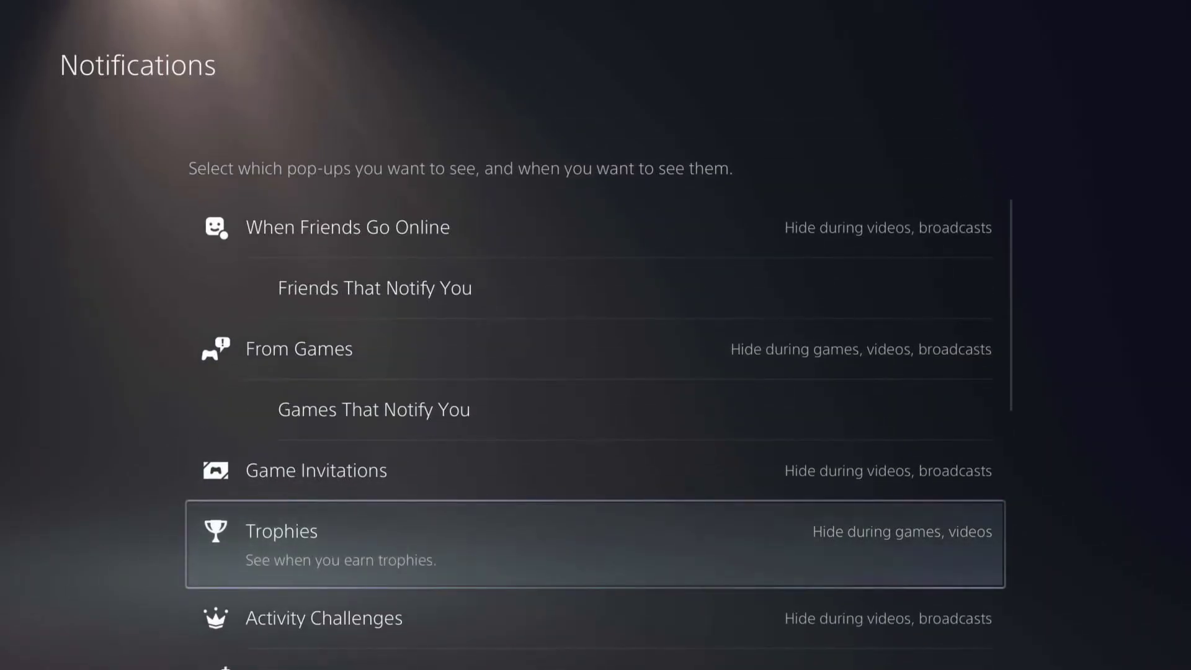
pyautogui.press('Down')
pyautogui.press('Down')
pyautogui.press('Up')
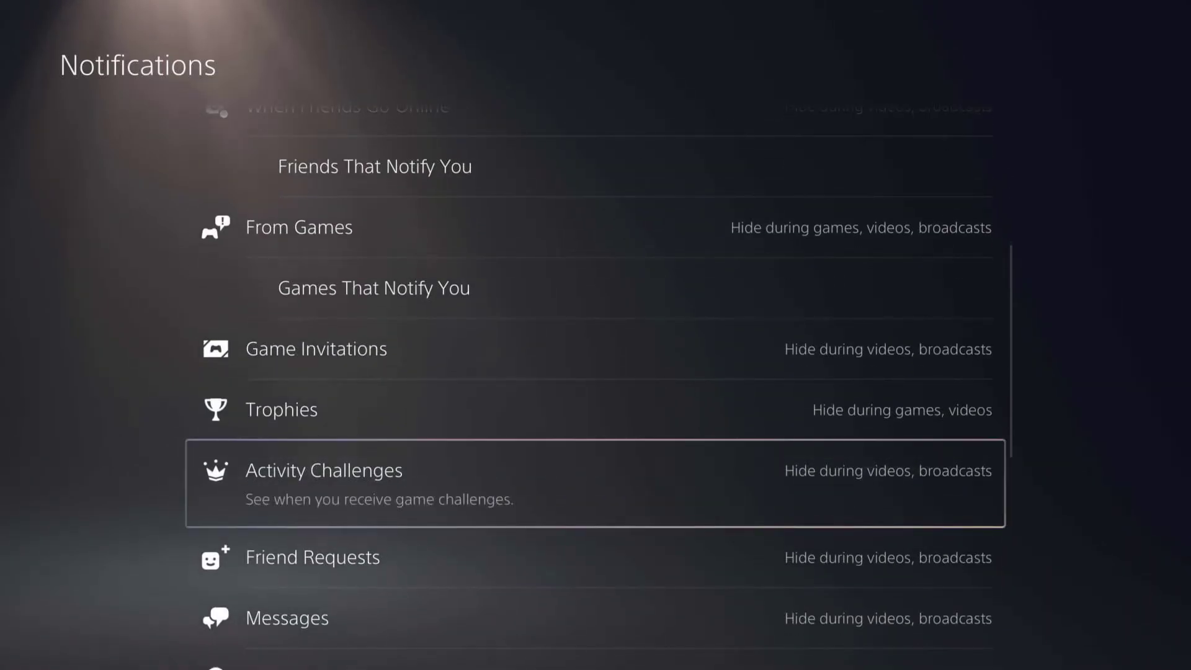
pyautogui.press('Return')
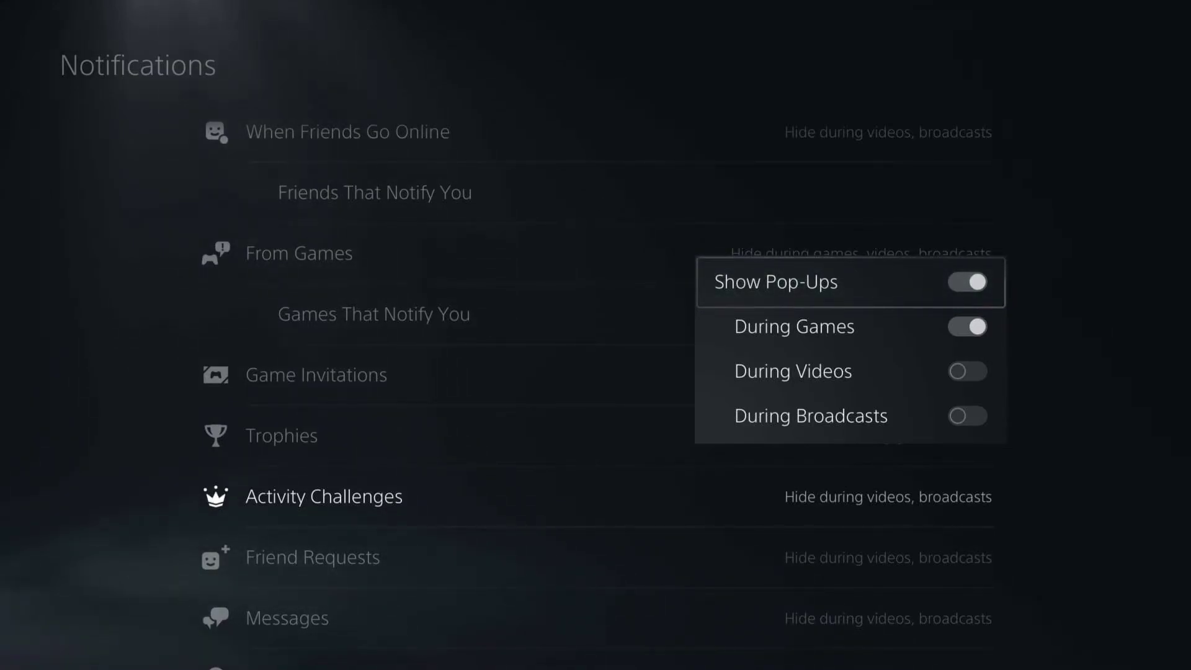
pyautogui.press('Escape')
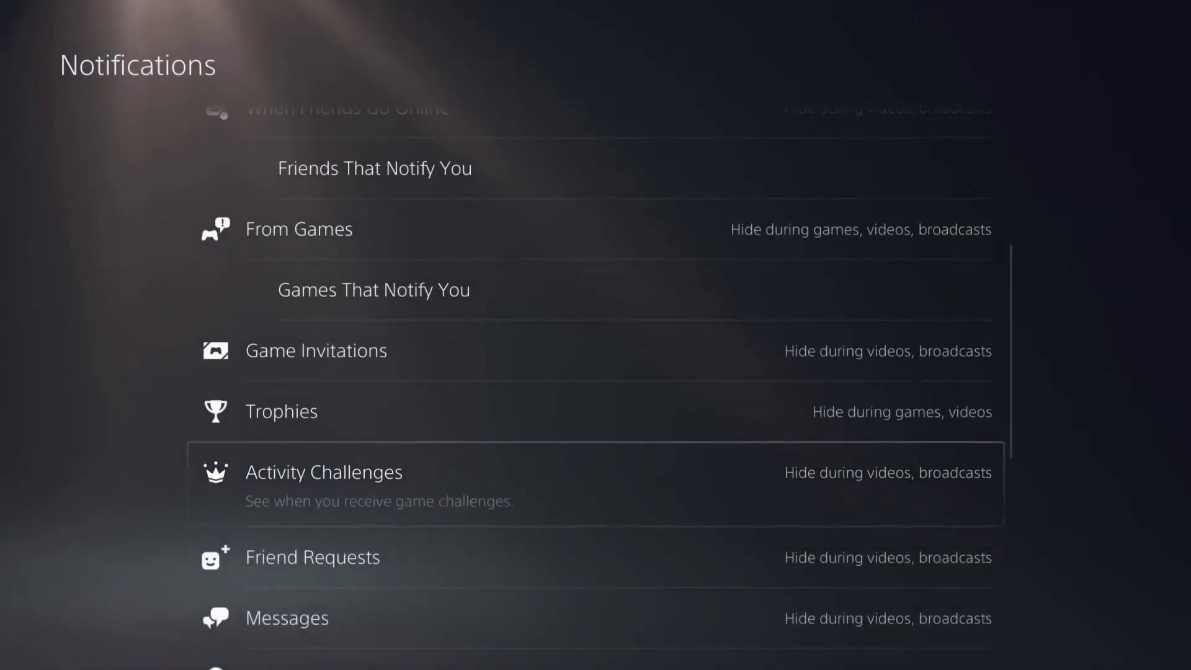
# Open the Trophies pop-up options and turn Show Pop-Ups off and back on
pyautogui.press('Up')
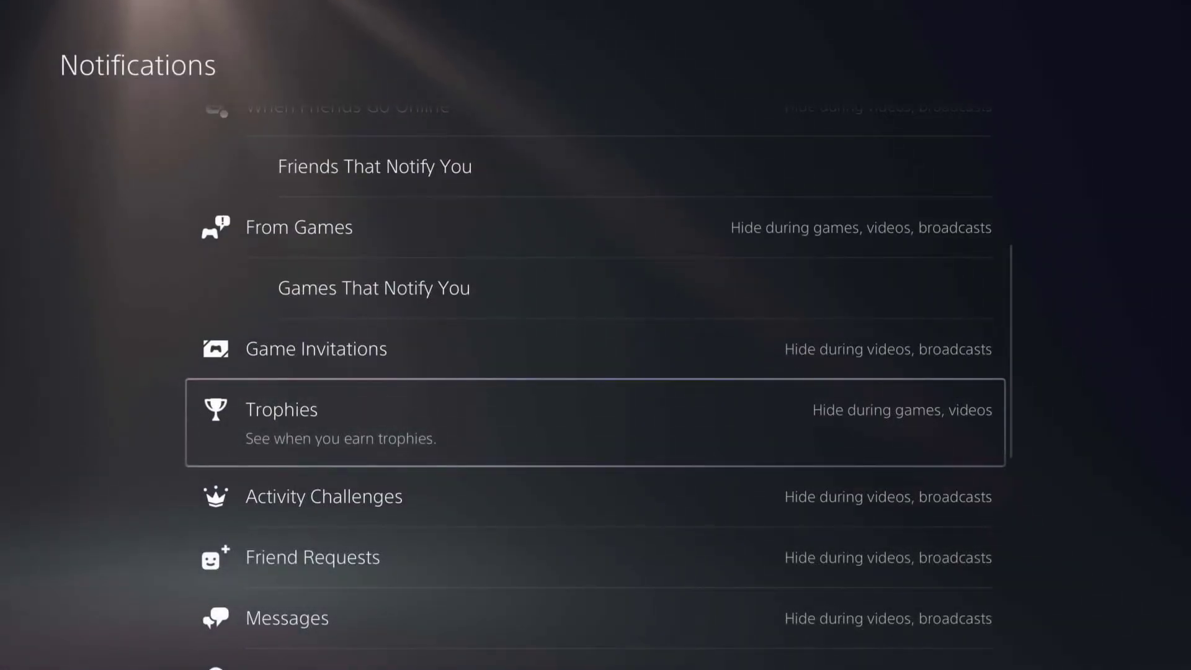
pyautogui.press('Return')
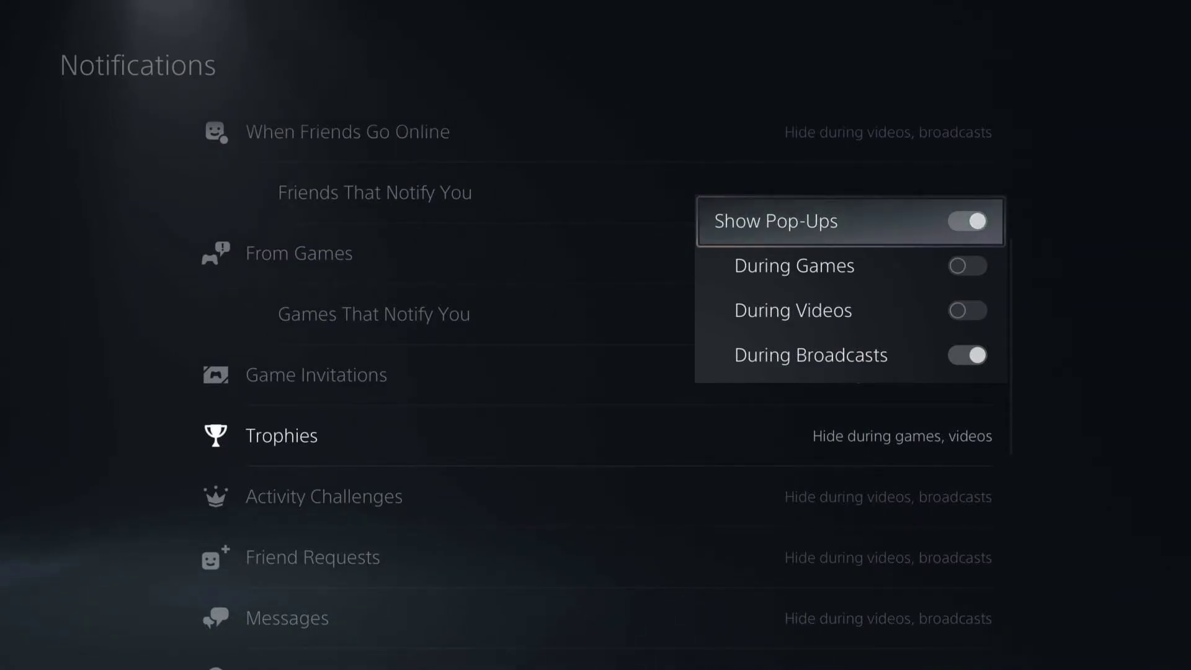
pyautogui.press('Return')
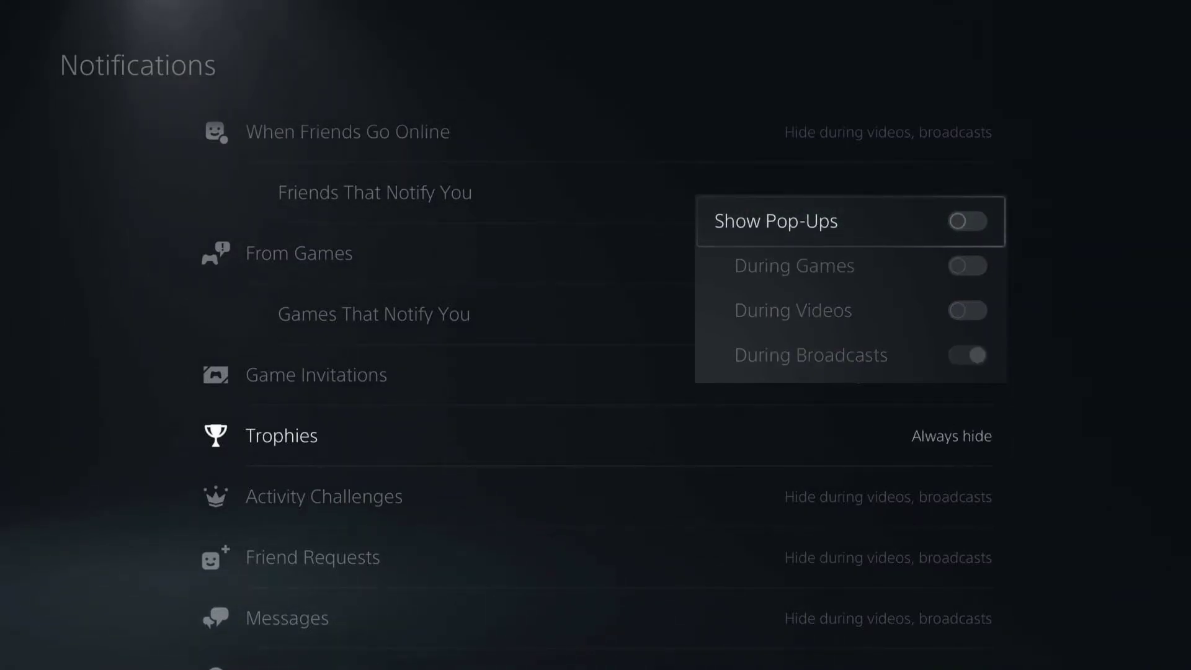
pyautogui.press('Return')
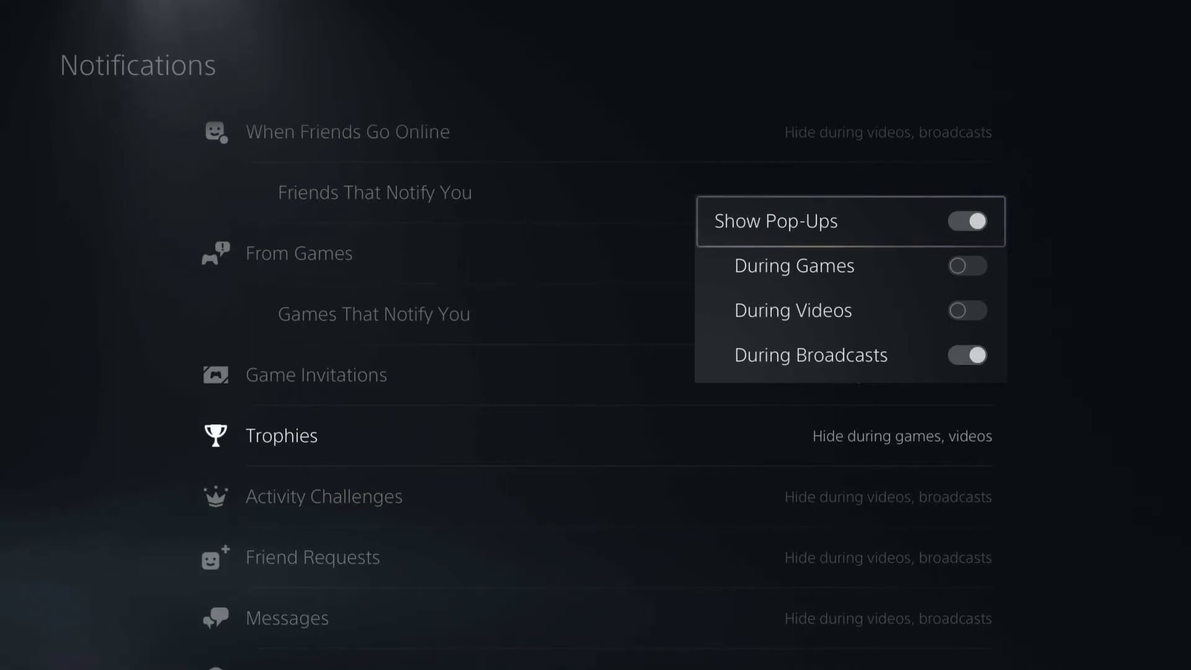
# Turn on During Videos for Trophies pop-ups and close the options
pyautogui.press('Down')
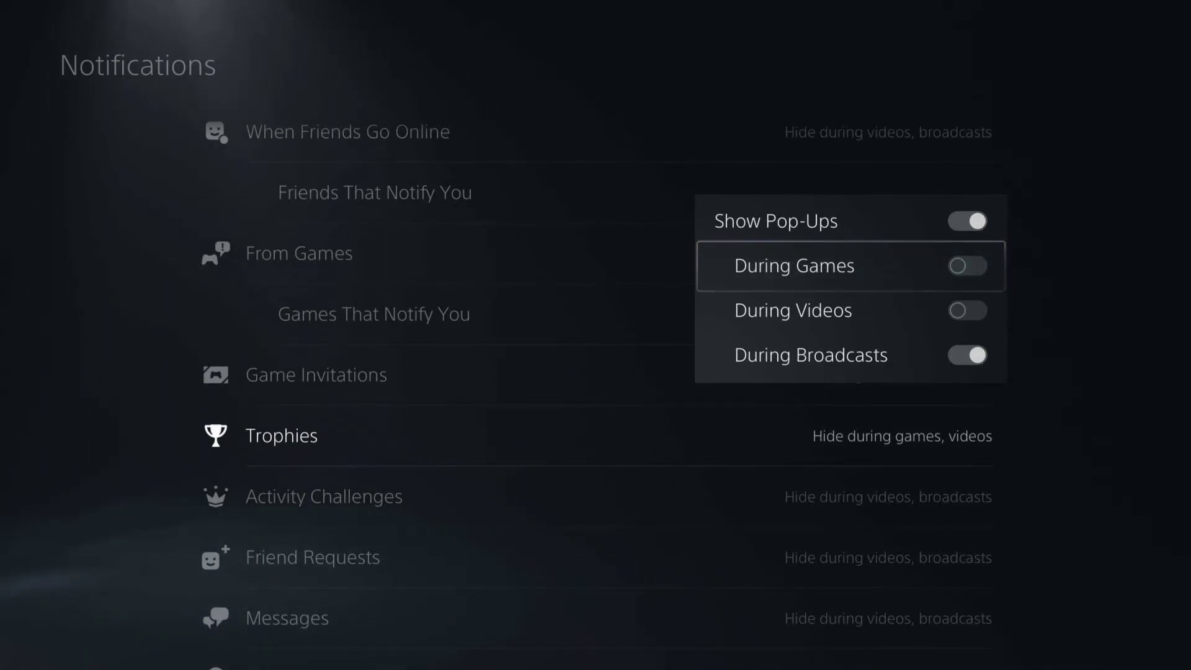
pyautogui.press('Down')
pyautogui.press('Down')
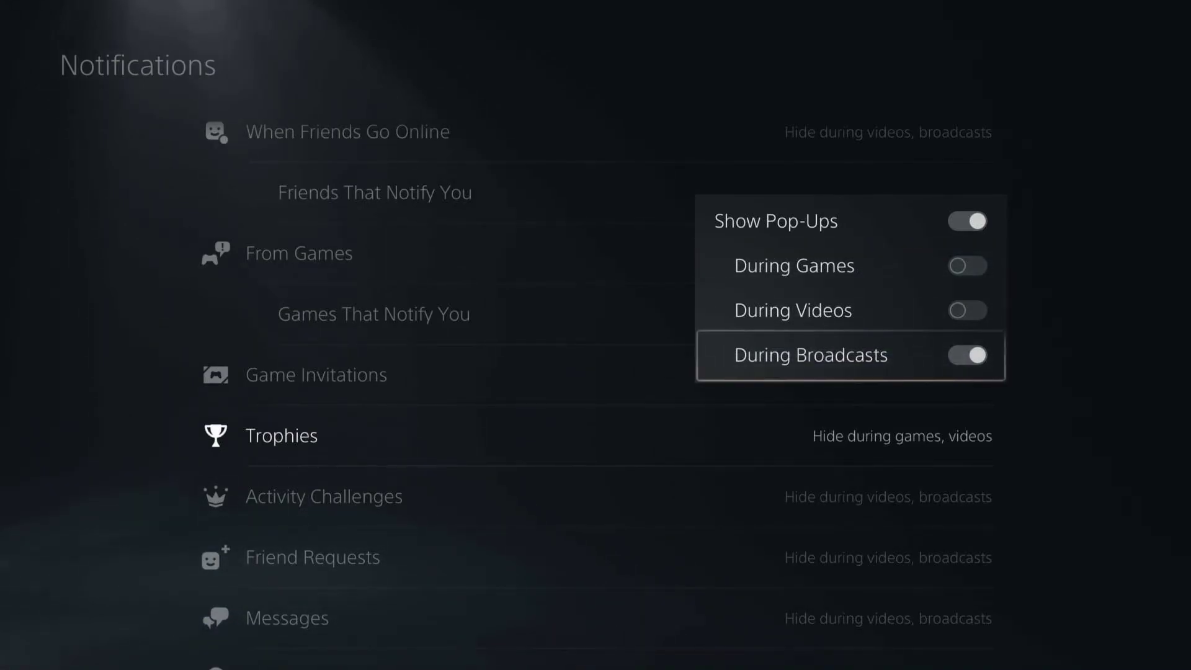
pyautogui.press('Up')
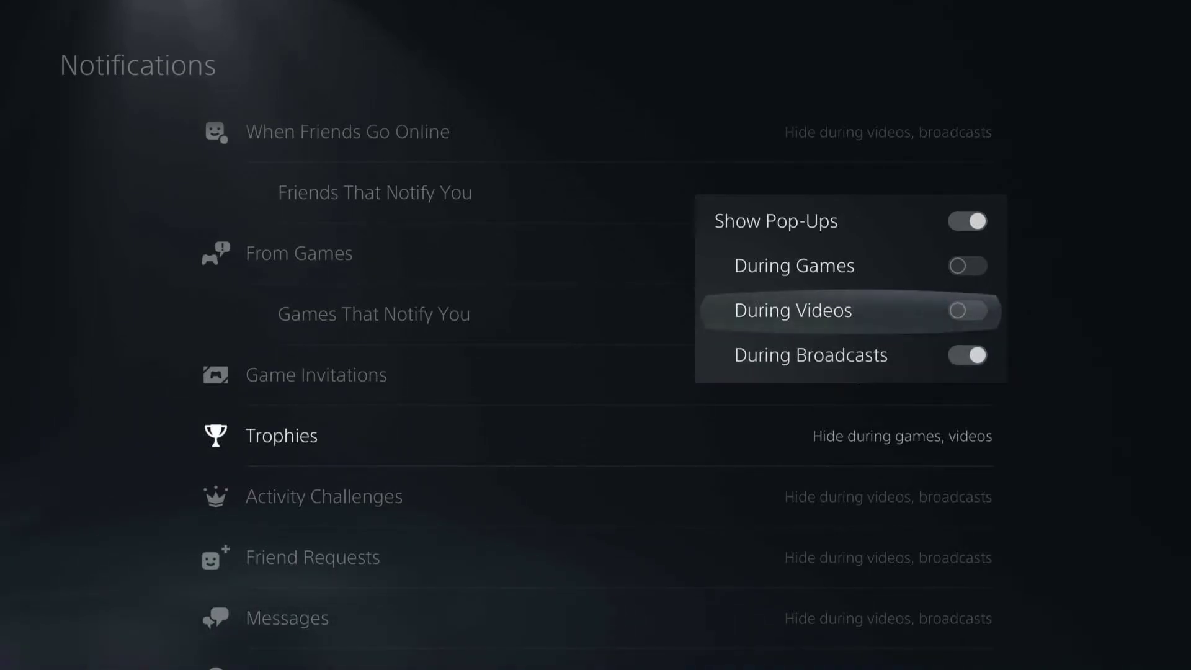
pyautogui.press('Return')
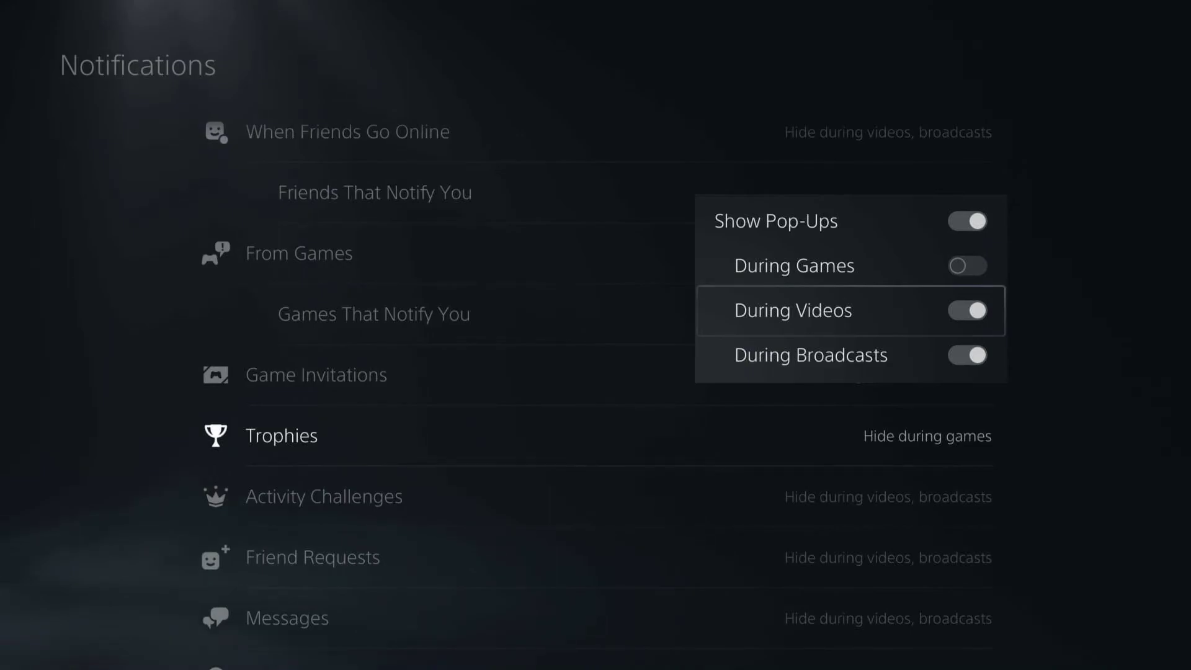
pyautogui.press('Up')
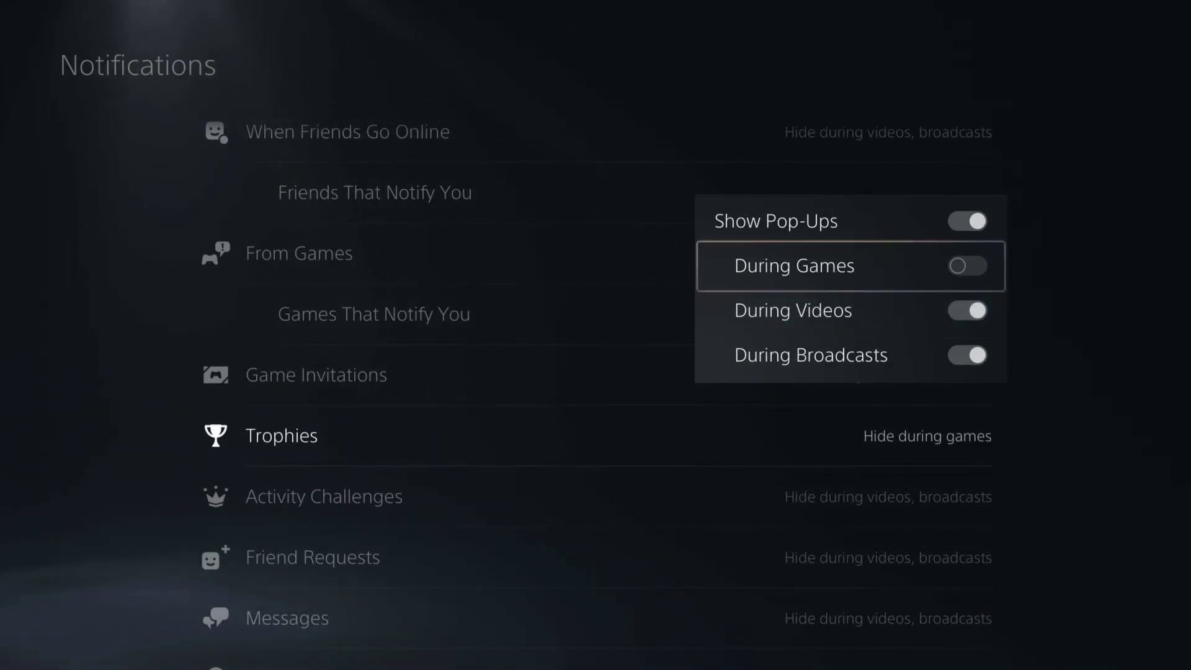
pyautogui.press('Escape')
# Look through the categories from Activity Challenges to Song Change, and view the Song Change pop-up options without changing them
pyautogui.press('Down')
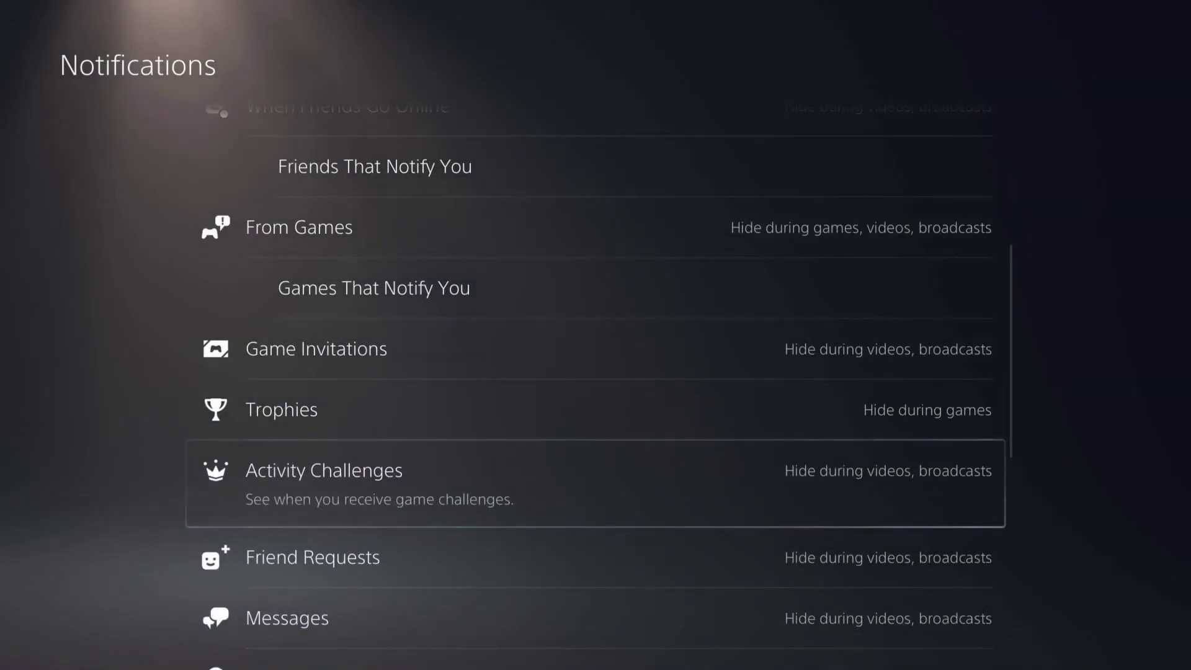
pyautogui.press('Down')
pyautogui.press('Down')
pyautogui.press('Down')
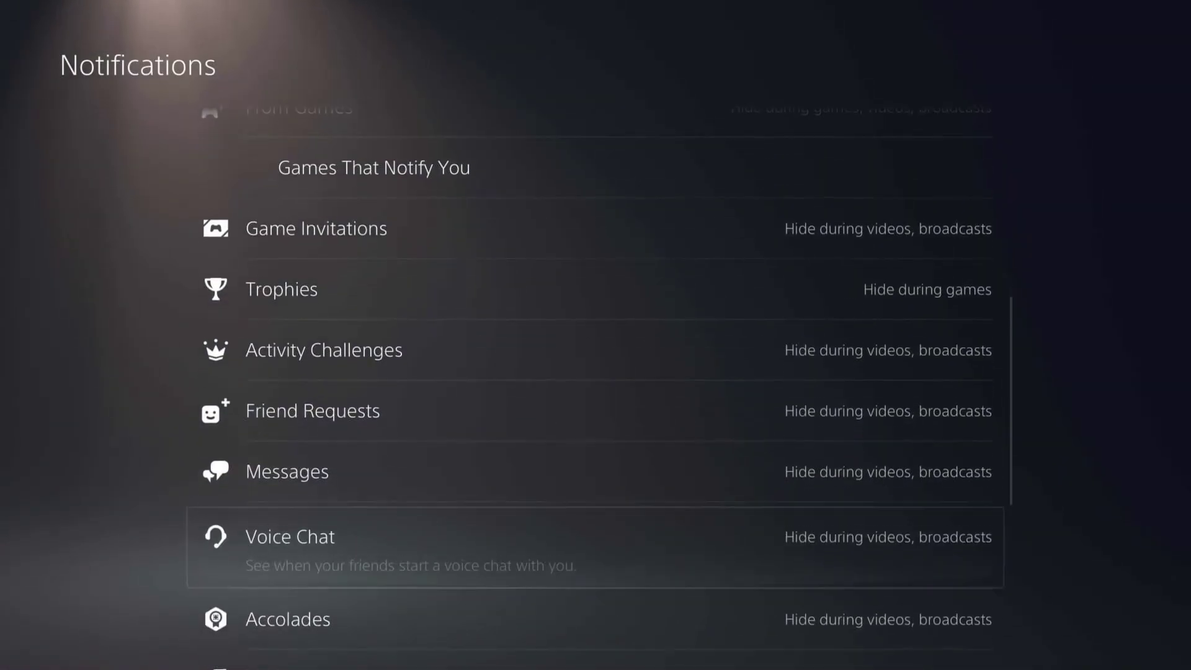
pyautogui.press('Down')
pyautogui.press('Down')
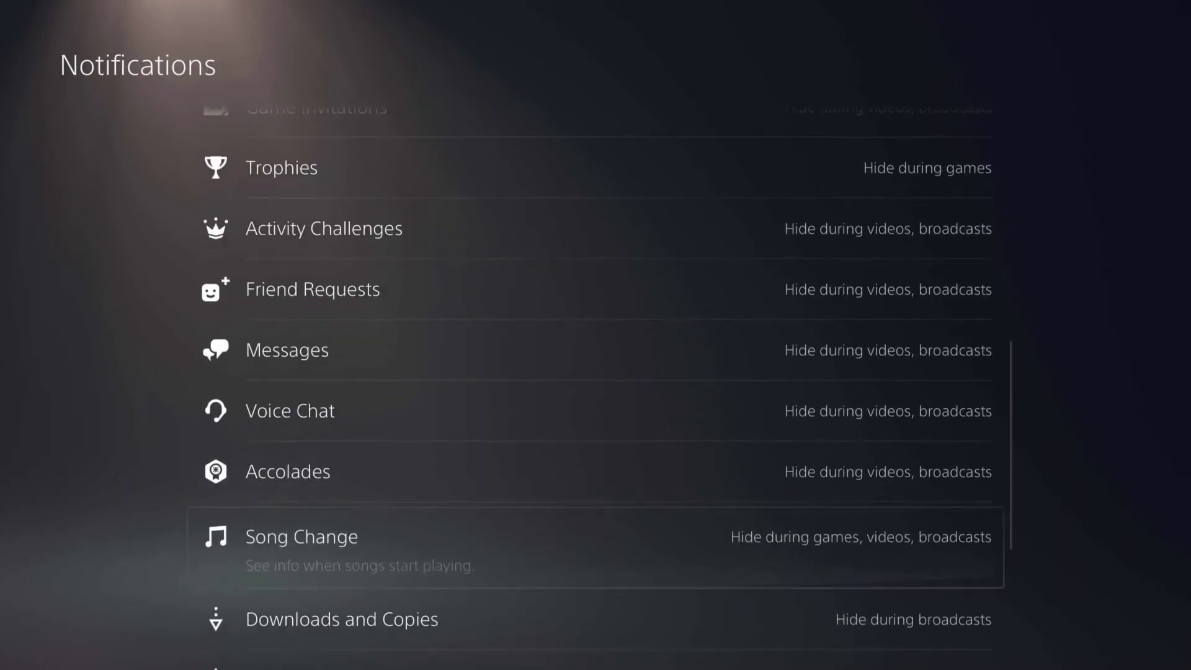
pyautogui.press('Return')
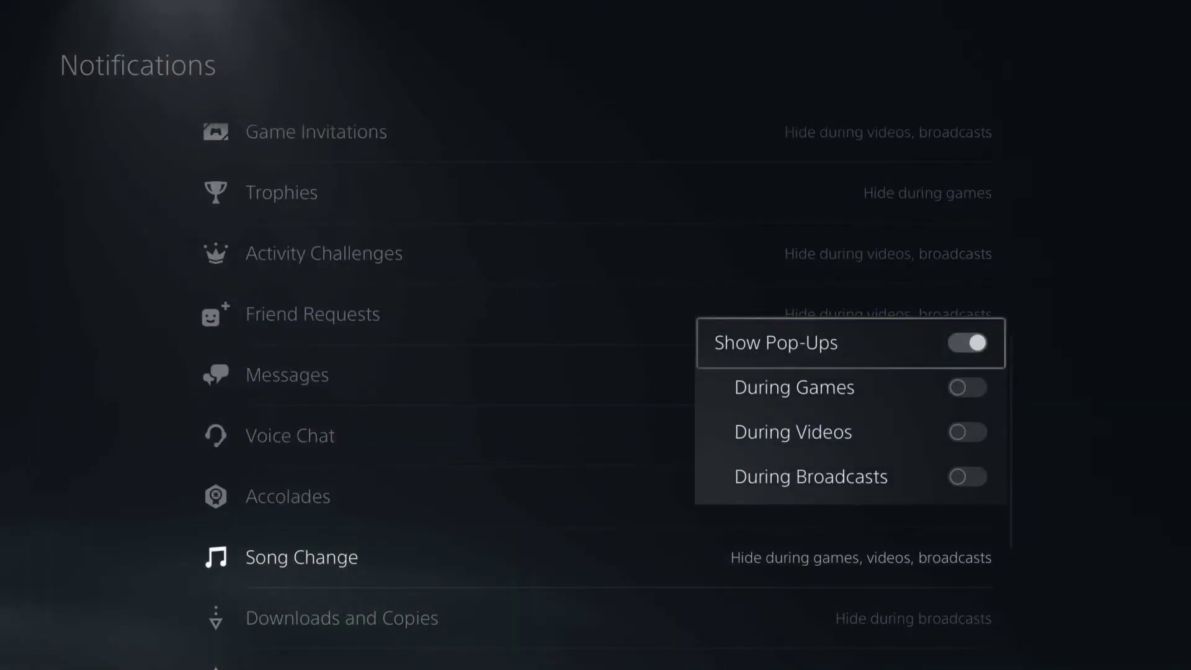
pyautogui.press('Escape')
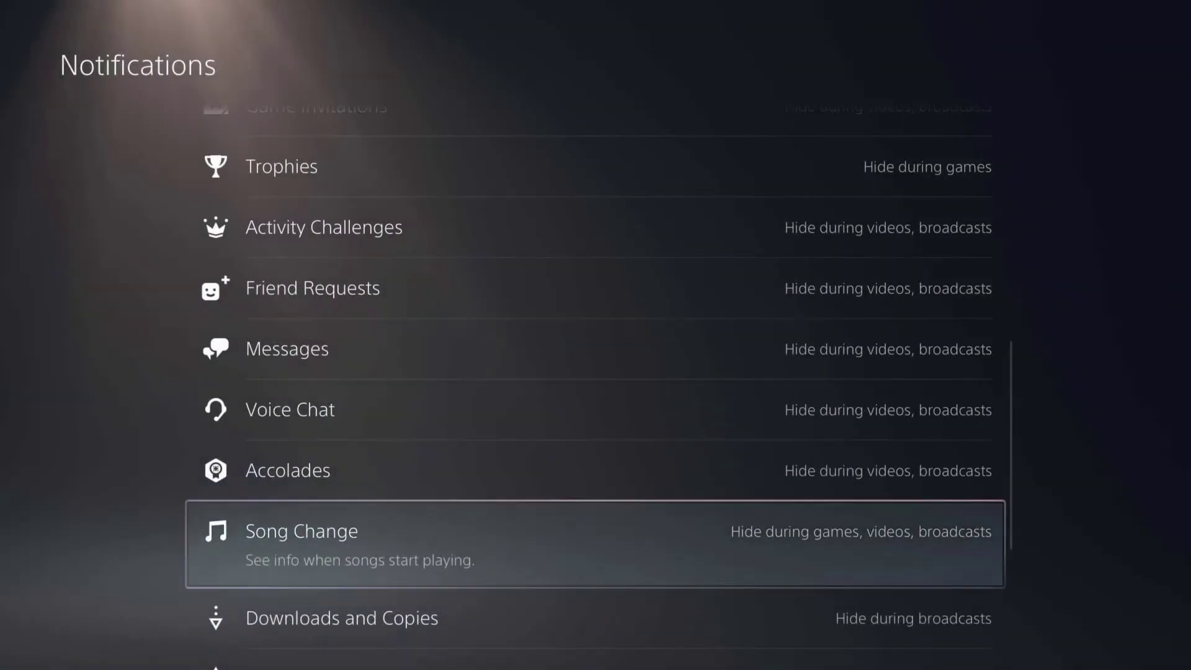
# Review the remaining notification categories, from Downloads and Copies through Subscriptions, and when each one's pop-ups are hidden
pyautogui.press('Down')
pyautogui.press('Down')
pyautogui.press('Down')
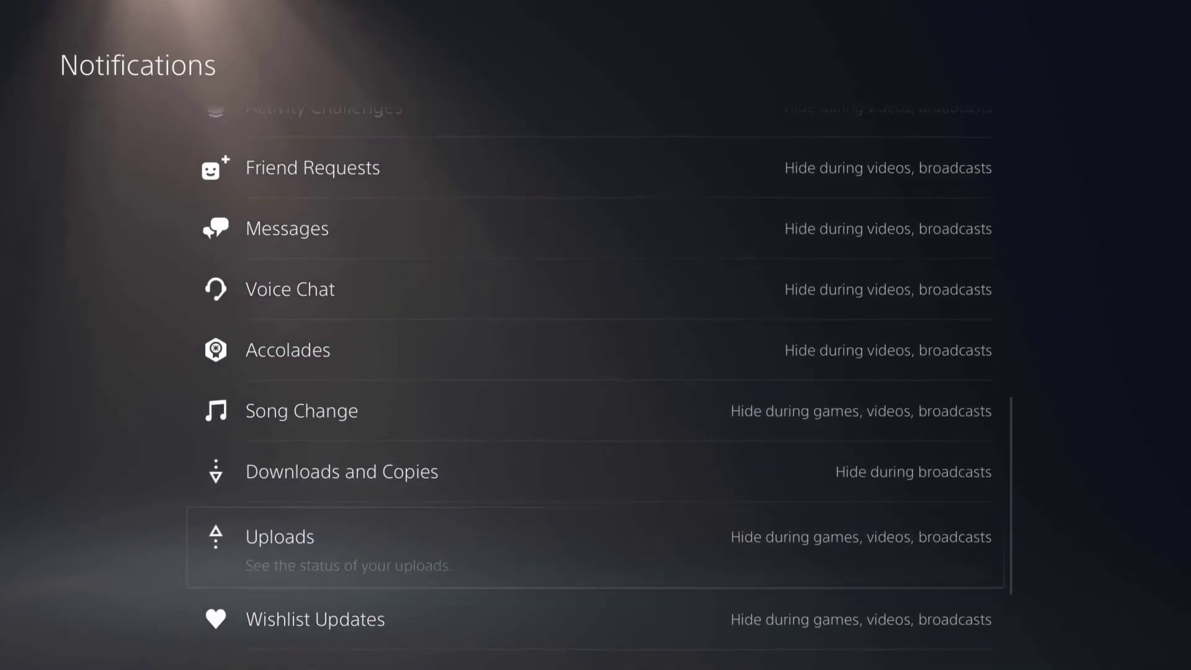
pyautogui.press('Down')
pyautogui.press('Down')
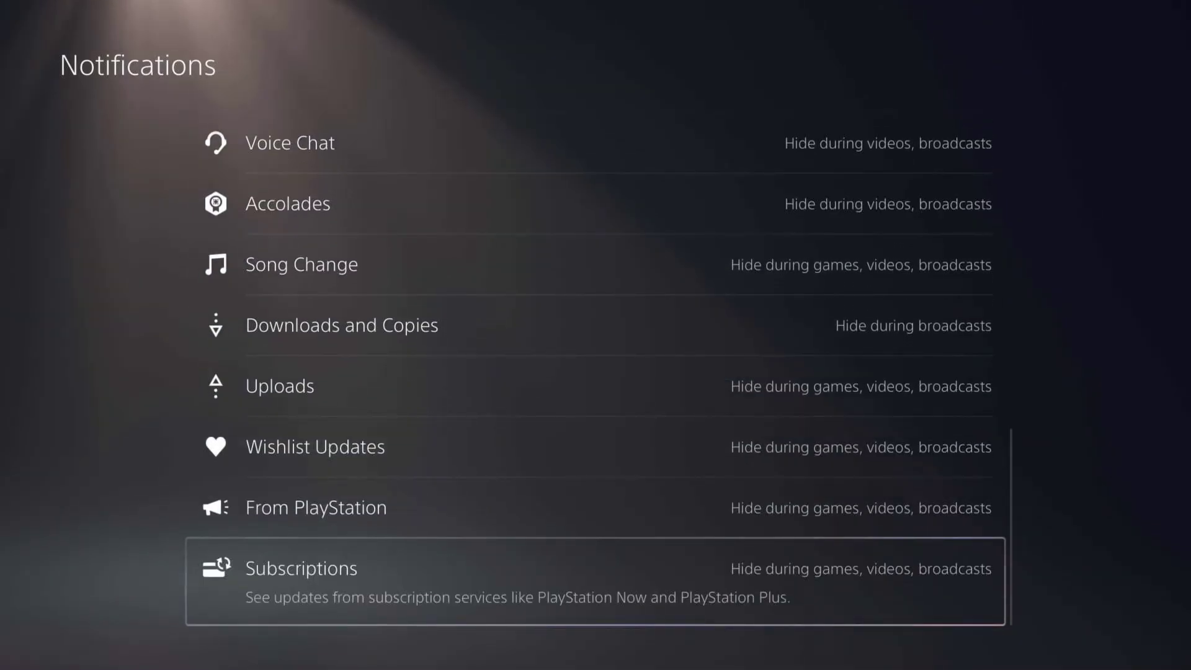
pyautogui.press('Up')
pyautogui.press('Up')
pyautogui.press('Up')
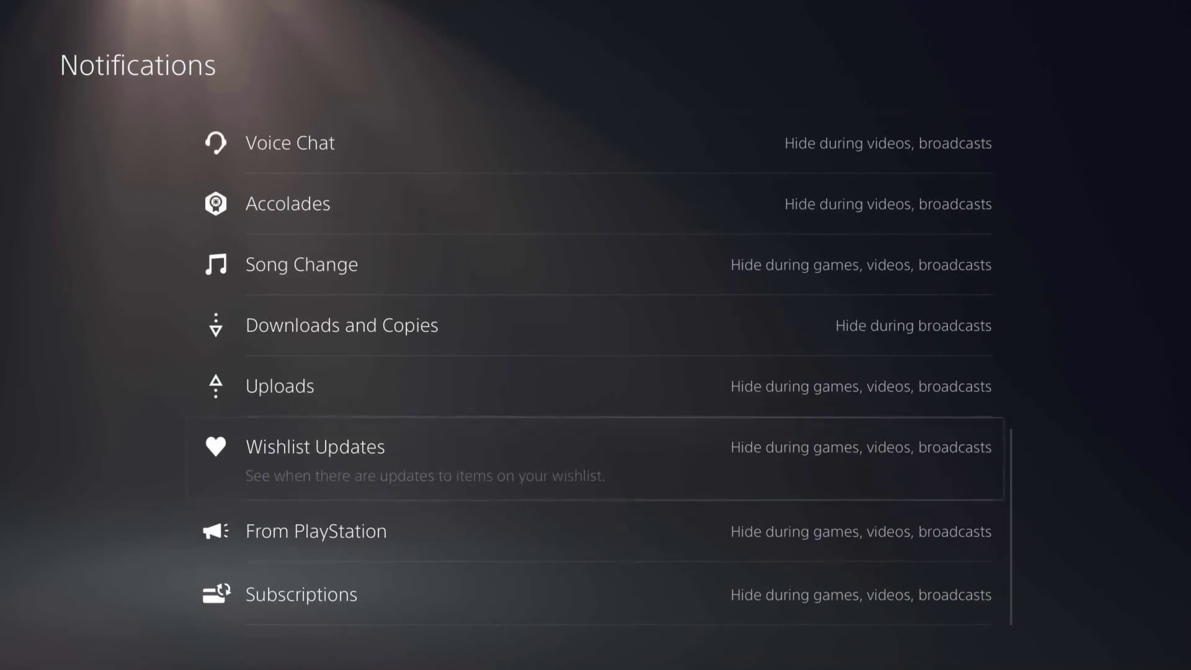